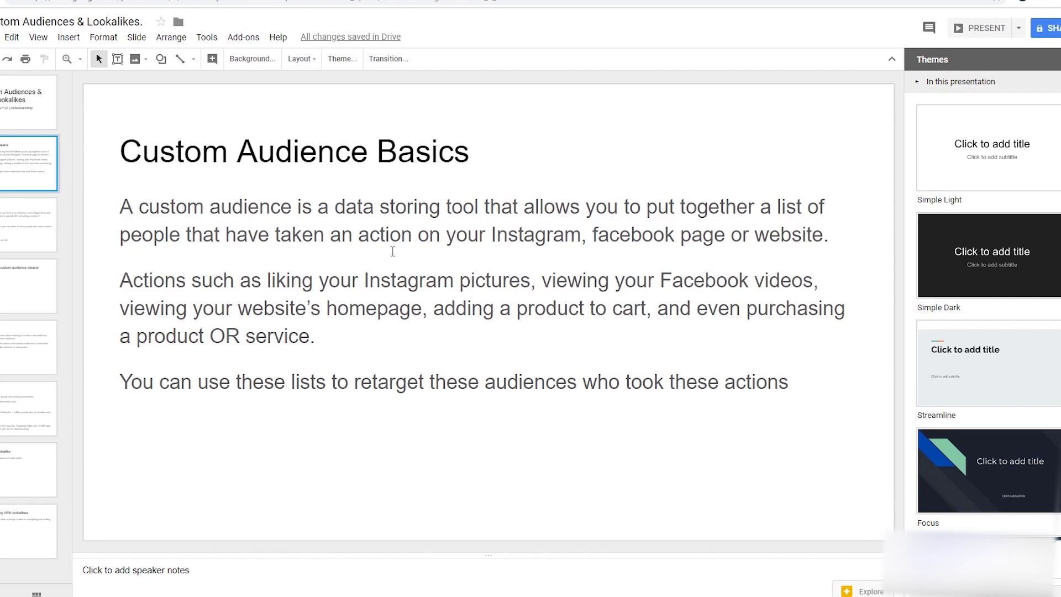
Step: Go through the slides to the custom audience creator walkthrough, and switch to the Facebook Audiences page
{"action": "key", "text": "Down"}
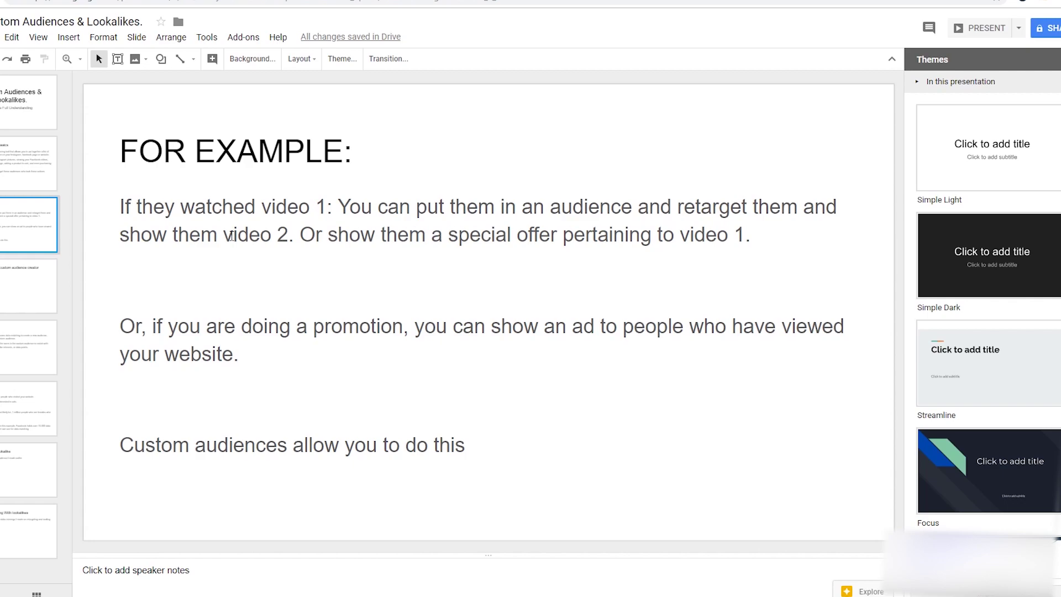
{"action": "key", "text": "Down"}
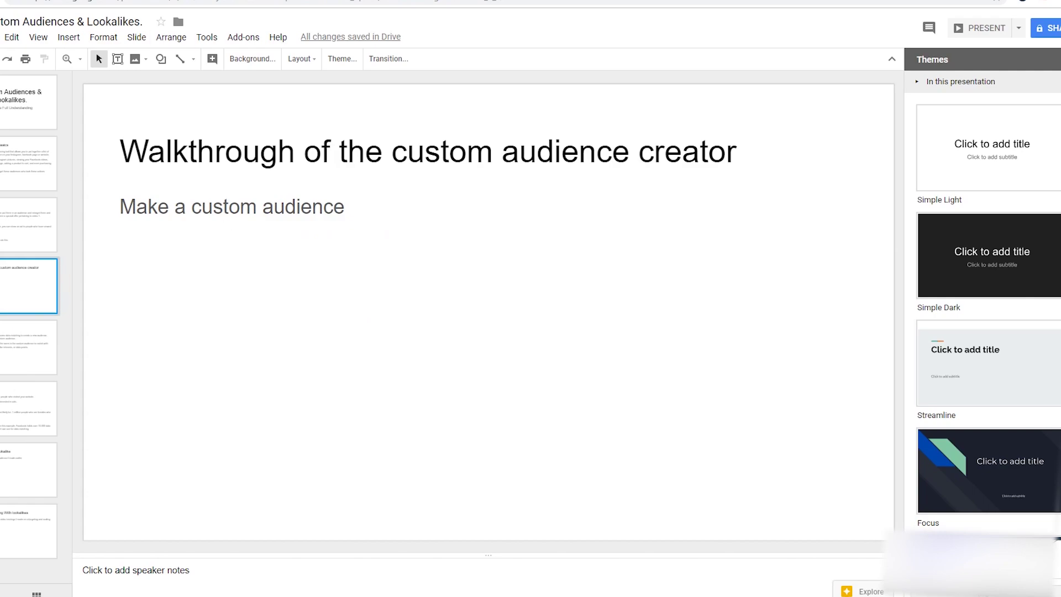
{"action": "key", "text": "ctrl+Tab"}
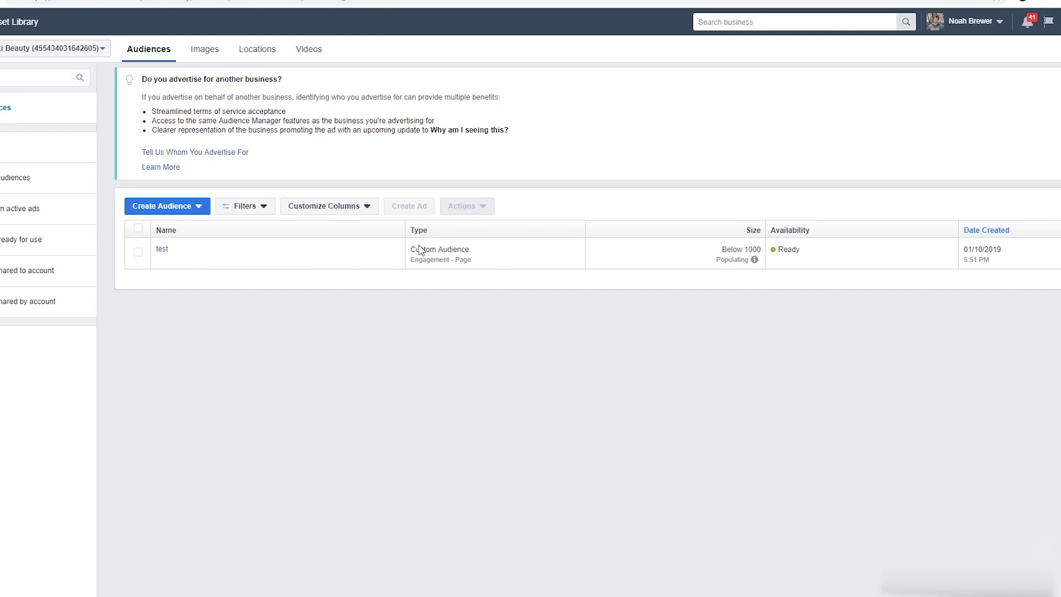
Step: Start creating a new custom audience from the Audiences page
{"action": "left_click_drag", "start_coordinate": [411, 249], "coordinate": [476, 263]}
{"action": "left_click", "coordinate": [426, 265]}
{"action": "left_click", "coordinate": [595, 260]}
{"action": "left_click", "coordinate": [202, 207]}
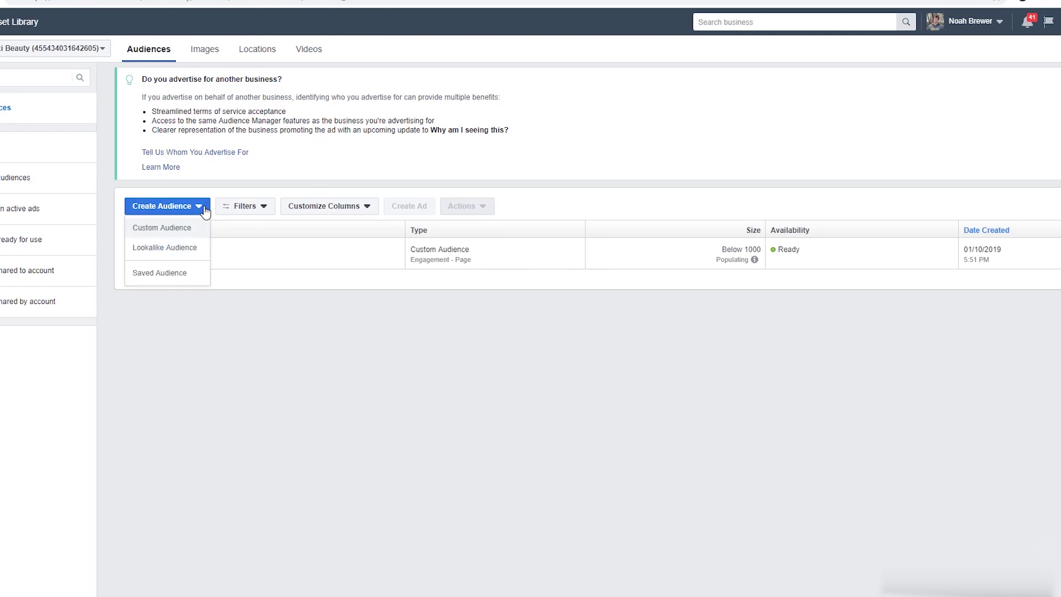
{"action": "left_click", "coordinate": [171, 229]}
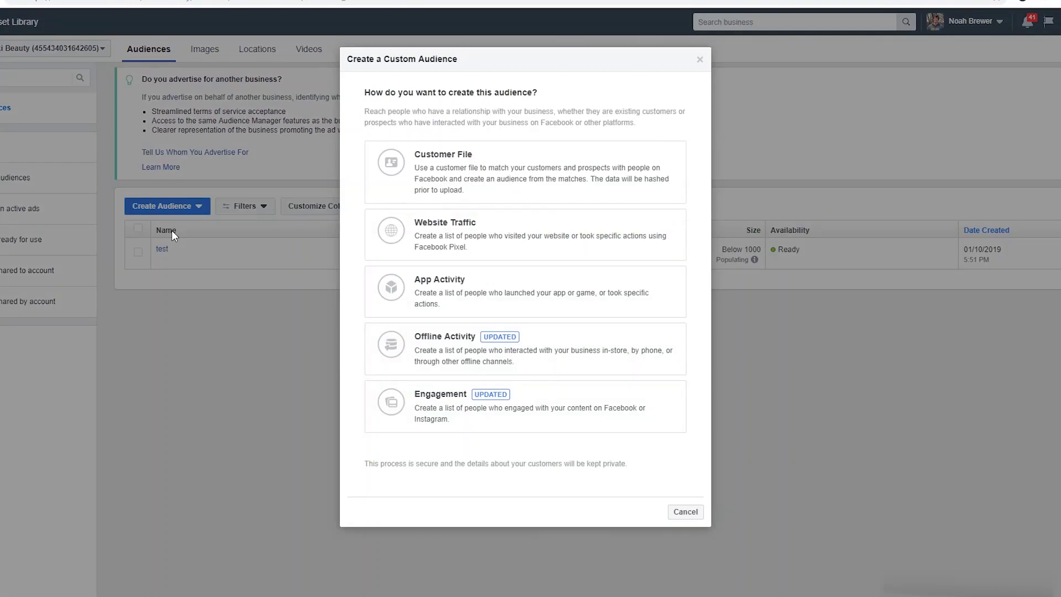
Step: Look at the Customer File ways of adding customers and return to the audience source choice
{"action": "left_click", "coordinate": [485, 186]}
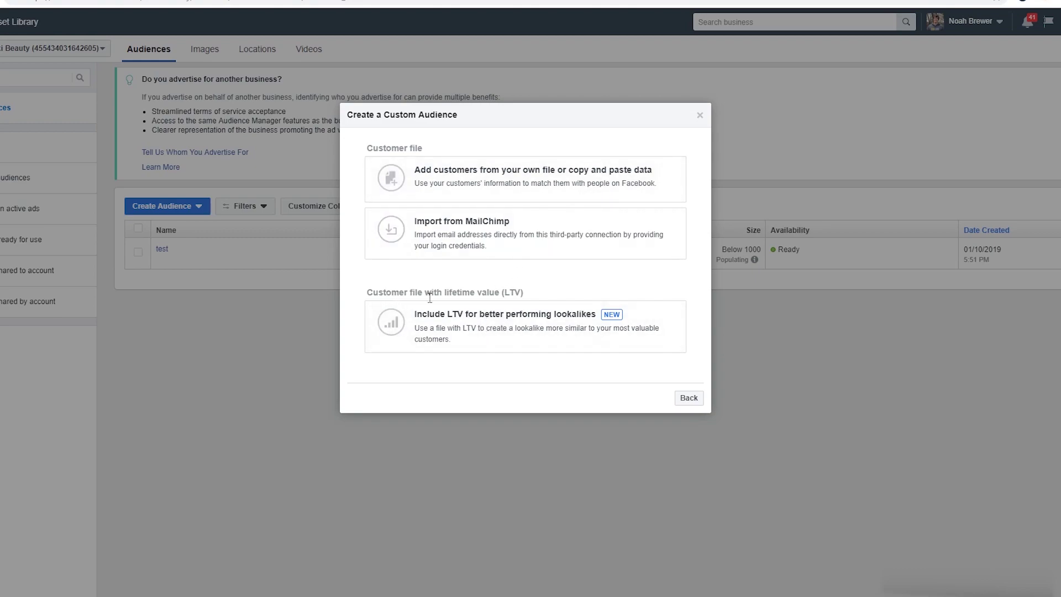
{"action": "left_click", "coordinate": [689, 398]}
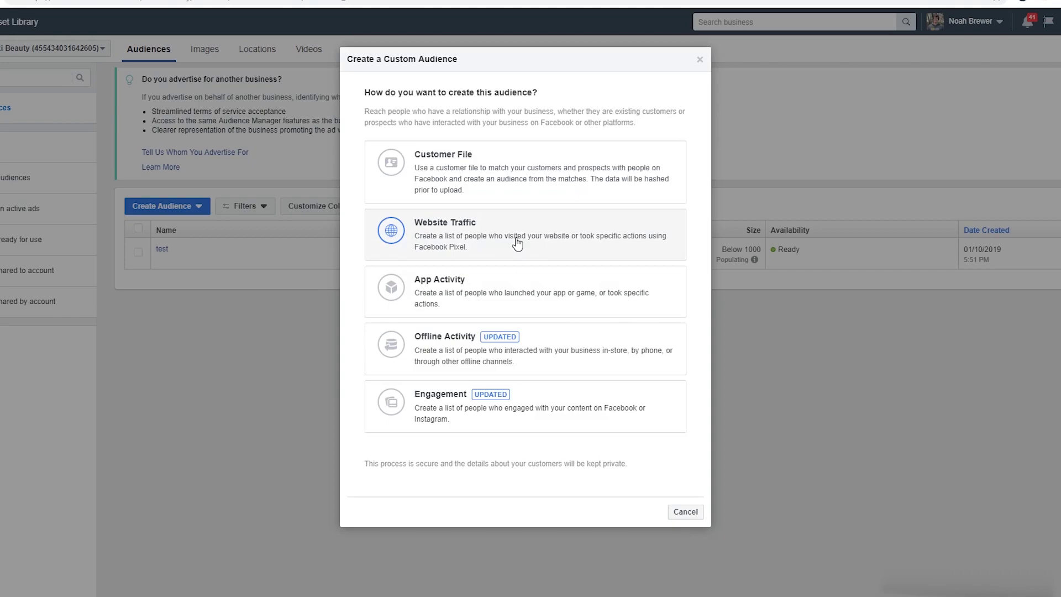
Step: Base the custom audience on Website Traffic and set the all-website-visitors period to the past 1 day
{"action": "left_click", "coordinate": [451, 237]}
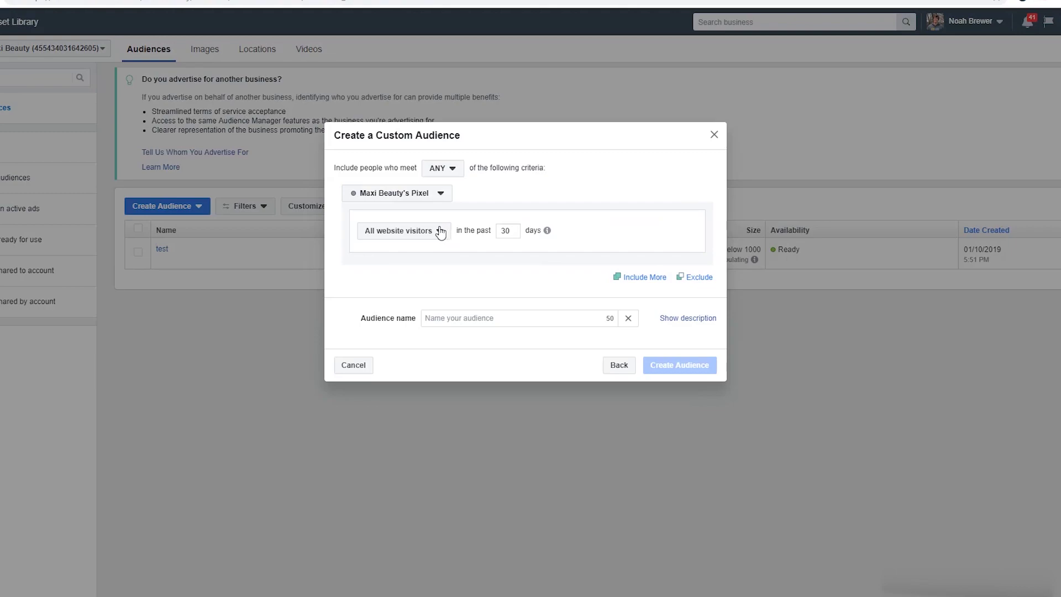
{"action": "left_click", "coordinate": [417, 237]}
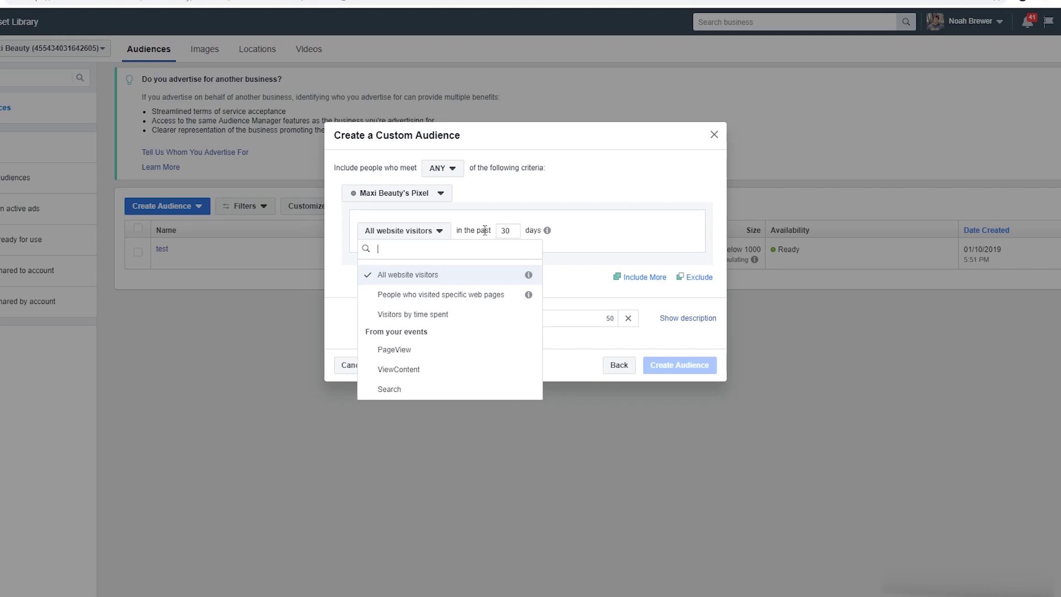
{"action": "left_click_drag", "start_coordinate": [513, 232], "coordinate": [502, 235]}
{"action": "type", "text": "1"}
{"action": "left_click", "coordinate": [388, 210]}
Step: Change the website traffic criterion to people who visited specific web pages
{"action": "left_click", "coordinate": [446, 234]}
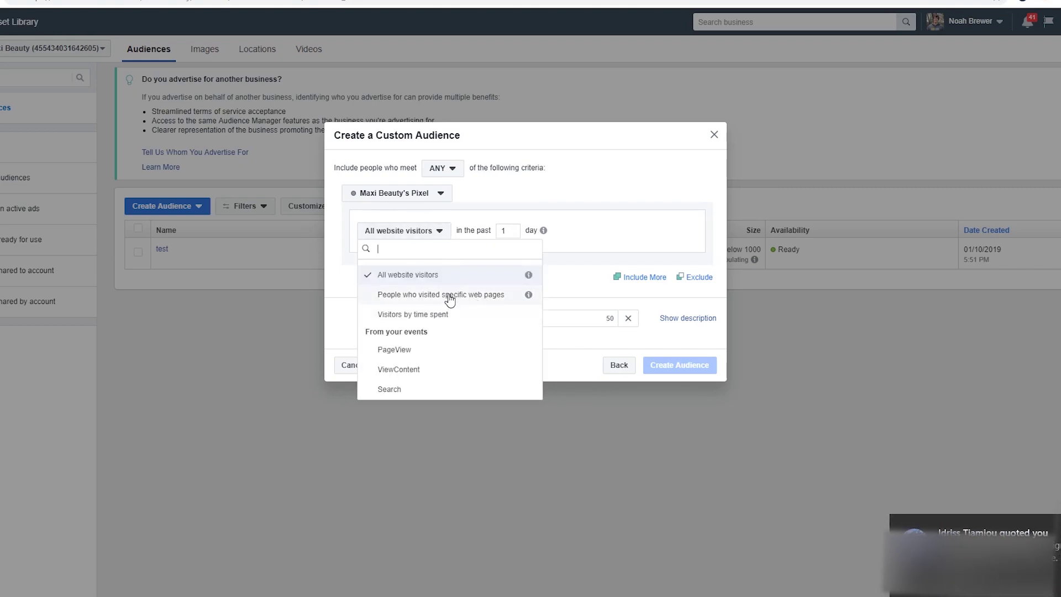
{"action": "left_click", "coordinate": [402, 230]}
{"action": "left_click", "coordinate": [410, 235]}
{"action": "left_click", "coordinate": [424, 295]}
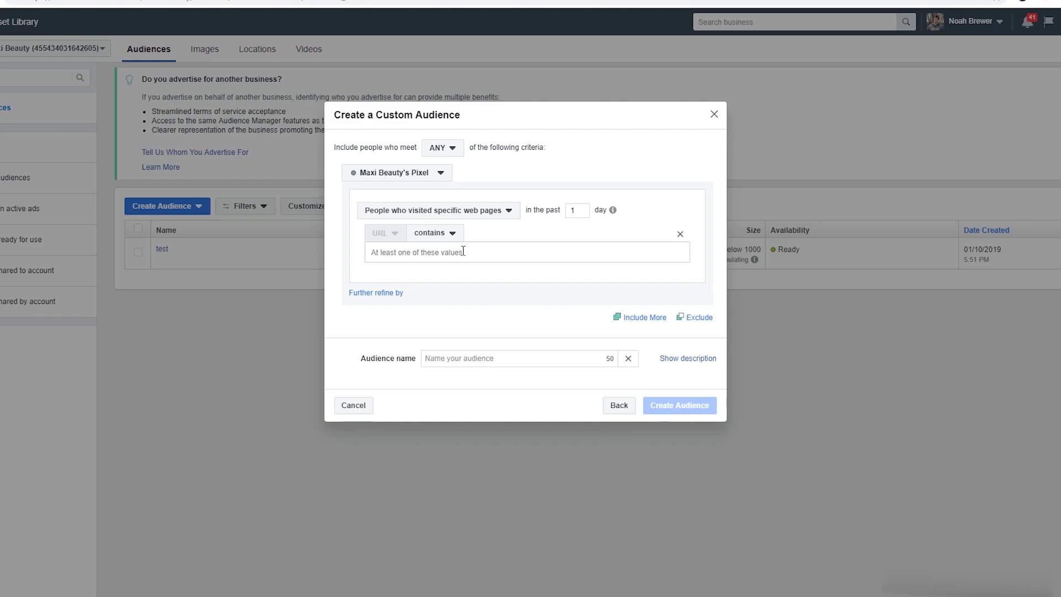
Step: Change the website traffic criterion to visitors by time spent, limited to the top 5%
{"action": "left_click", "coordinate": [498, 210]}
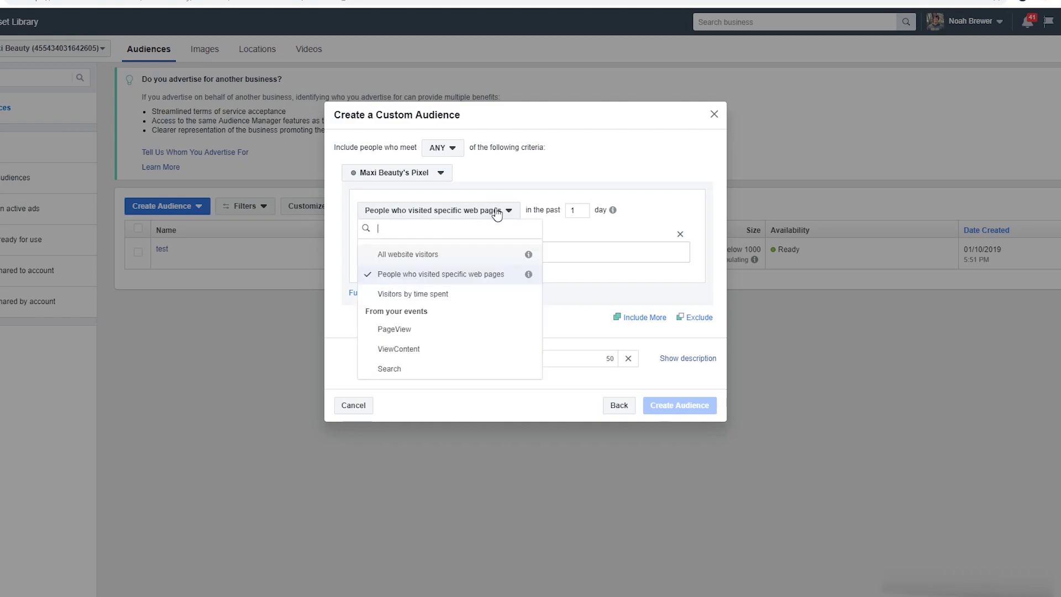
{"action": "left_click", "coordinate": [447, 299]}
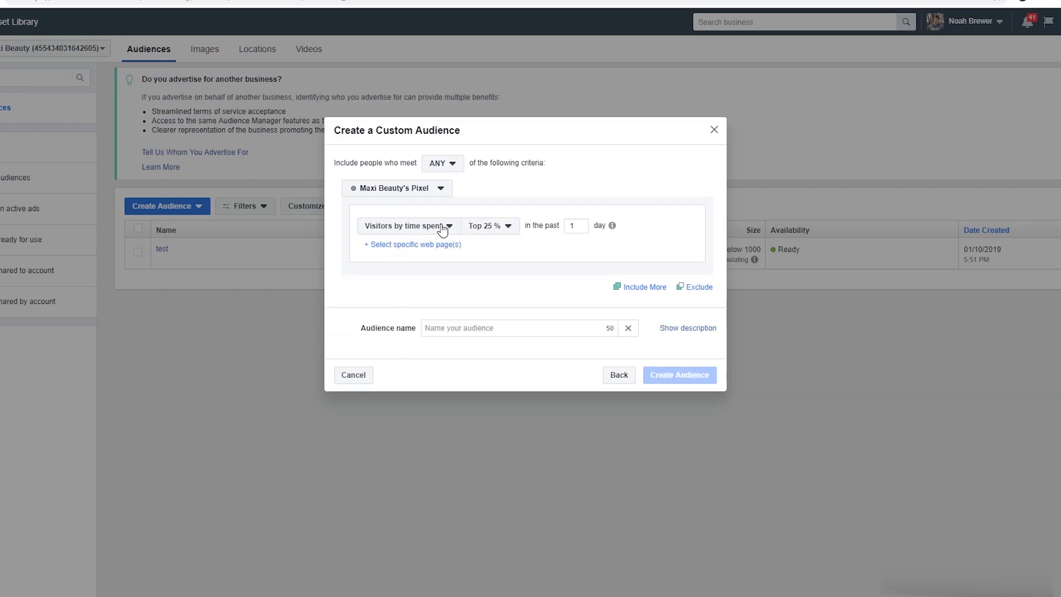
{"action": "left_click", "coordinate": [478, 233]}
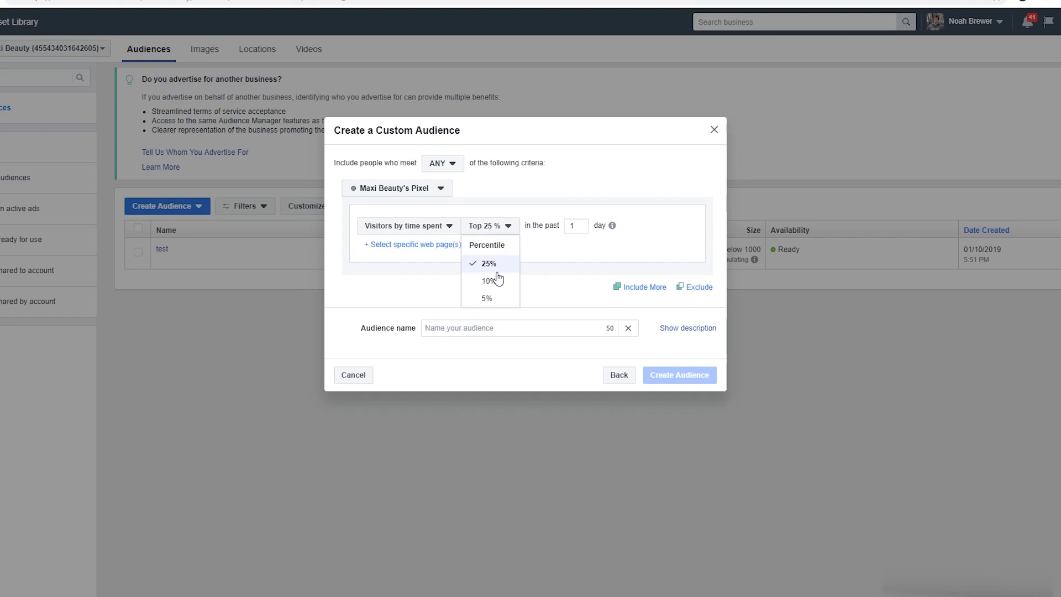
{"action": "left_click", "coordinate": [491, 298]}
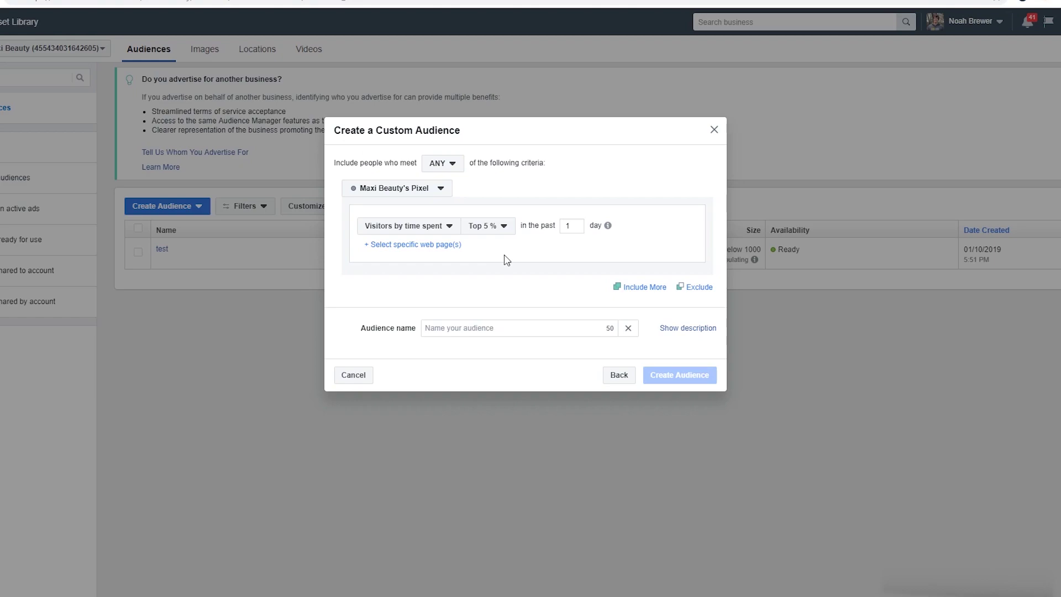
Step: Review the available website events and the ANY/ALL matching choices, then return to the audience source choice
{"action": "left_click", "coordinate": [444, 226]}
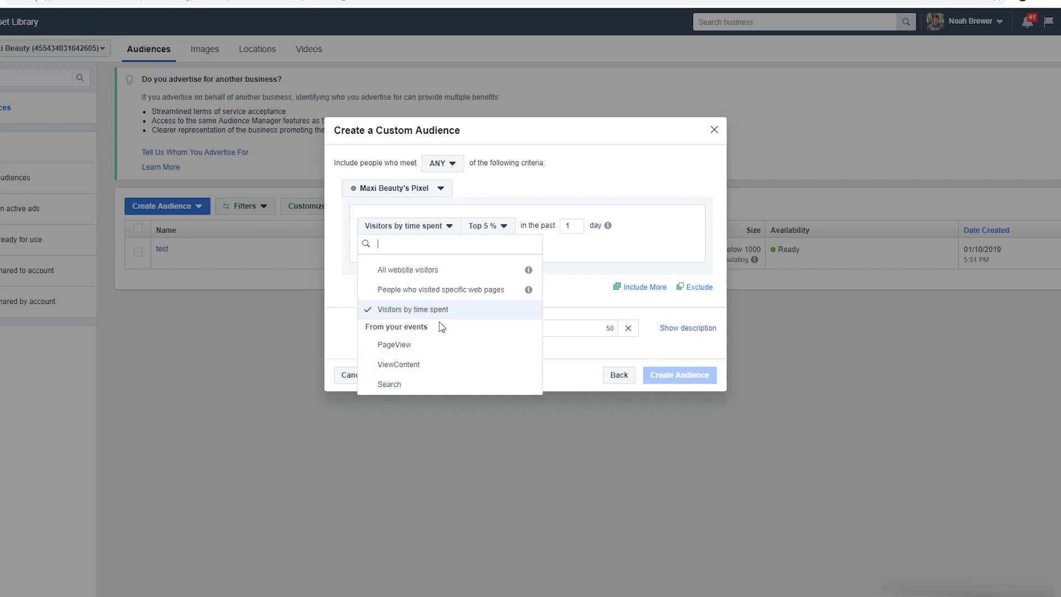
{"action": "left_click", "coordinate": [642, 268]}
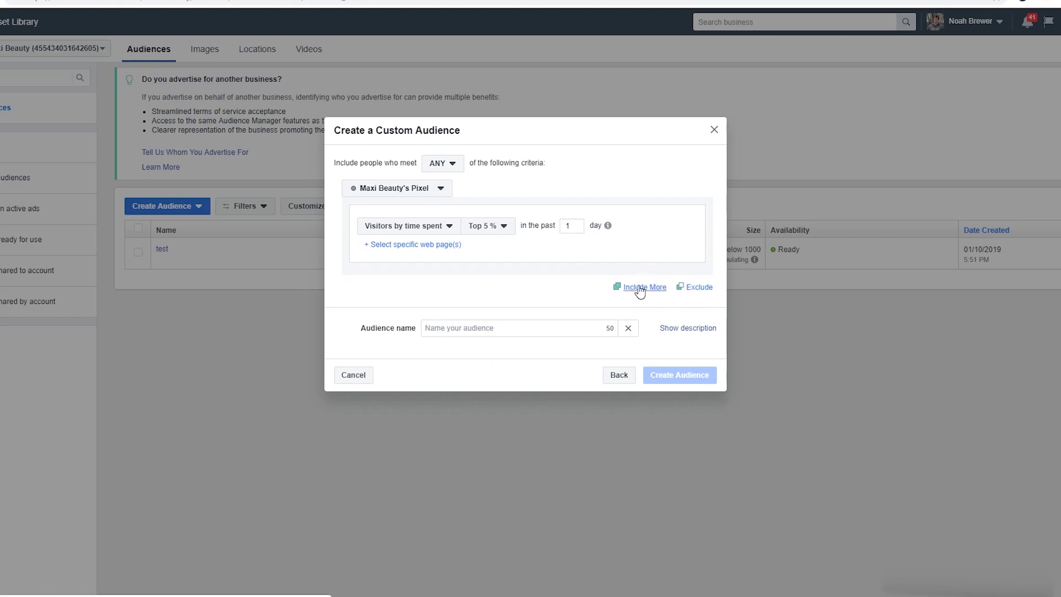
{"action": "left_click", "coordinate": [442, 172]}
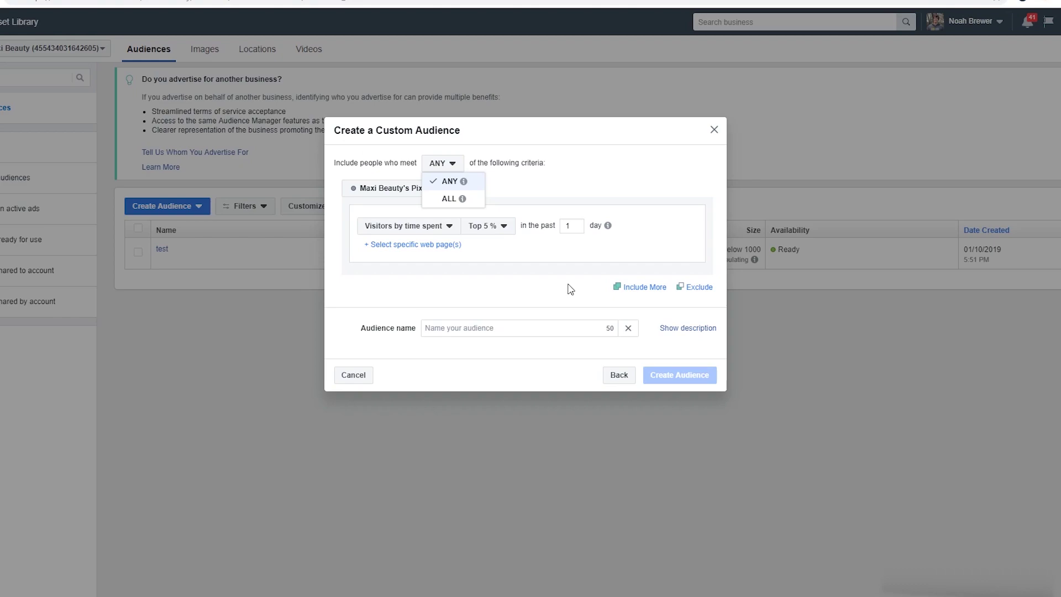
{"action": "left_click", "coordinate": [617, 375]}
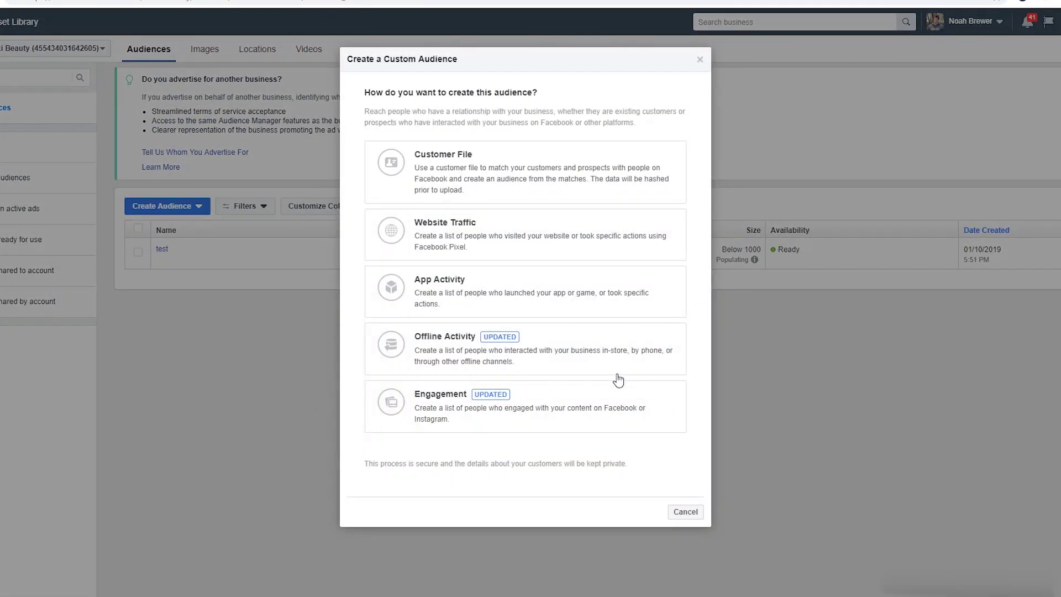
Step: Check the App Activity and Offline Activity audience setups, returning to the source choice after each
{"action": "left_click", "coordinate": [475, 293]}
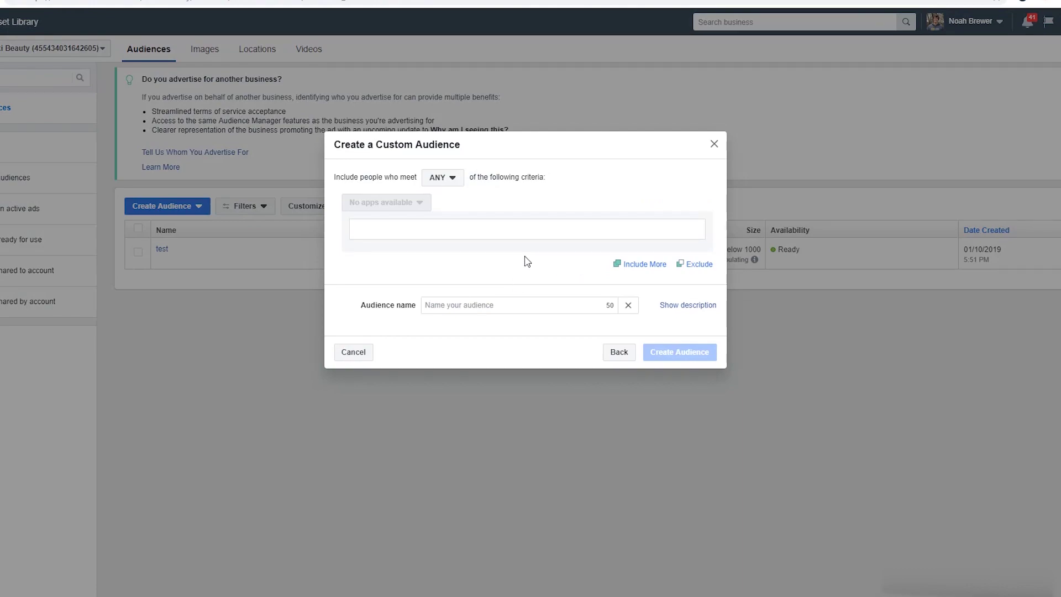
{"action": "left_click", "coordinate": [617, 353]}
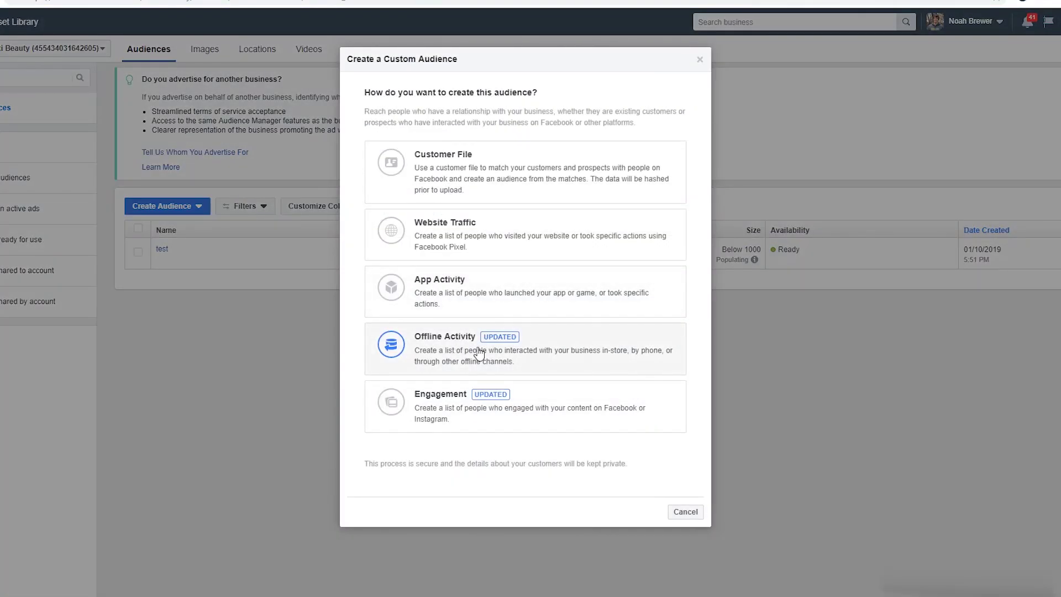
{"action": "left_click", "coordinate": [441, 349]}
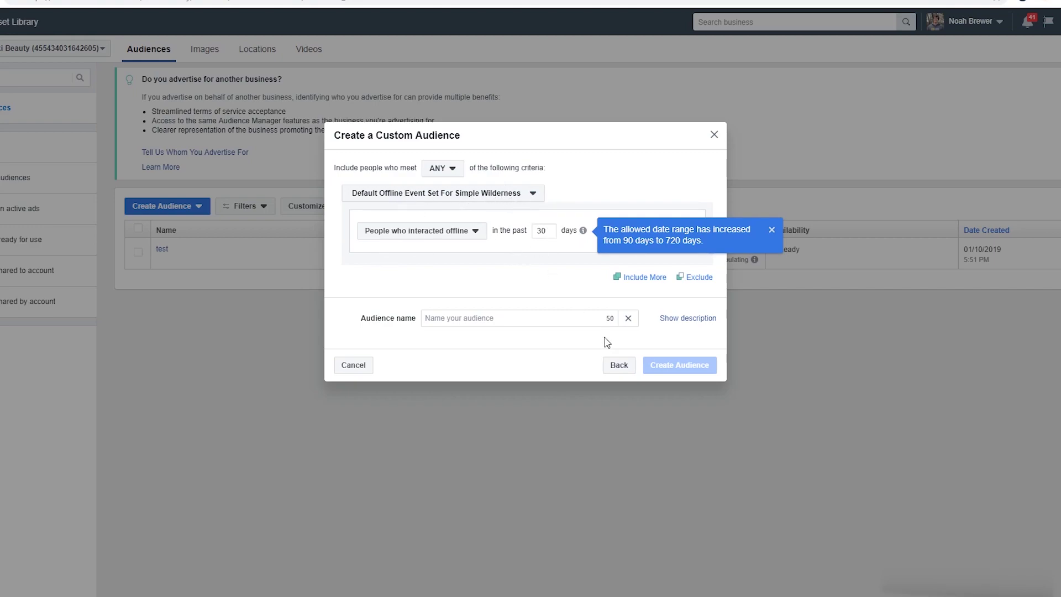
{"action": "left_click", "coordinate": [612, 364]}
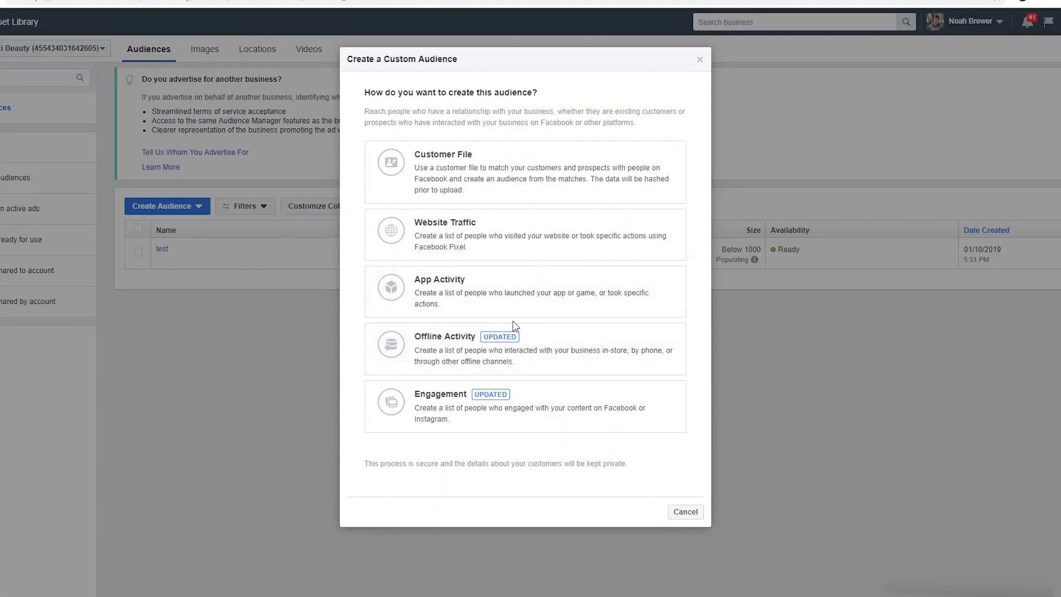
{"action": "left_click", "coordinate": [496, 343]}
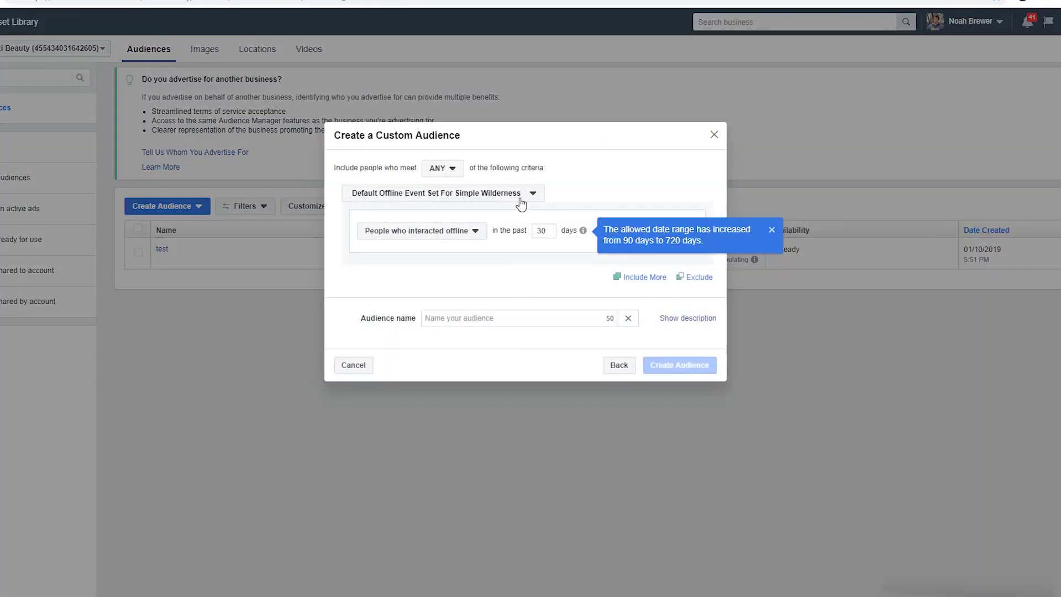
{"action": "left_click", "coordinate": [622, 371]}
Step: Choose Engagement as the source, examine the Video audience's viewing criteria and time period, and return to the engagement types
{"action": "left_click", "coordinate": [470, 420]}
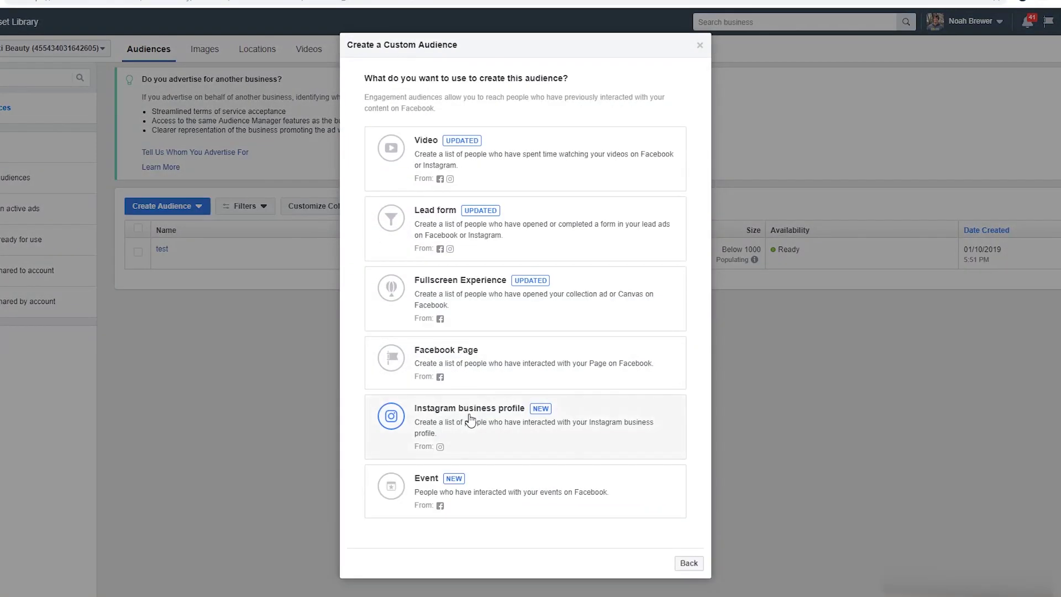
{"action": "left_click", "coordinate": [456, 161]}
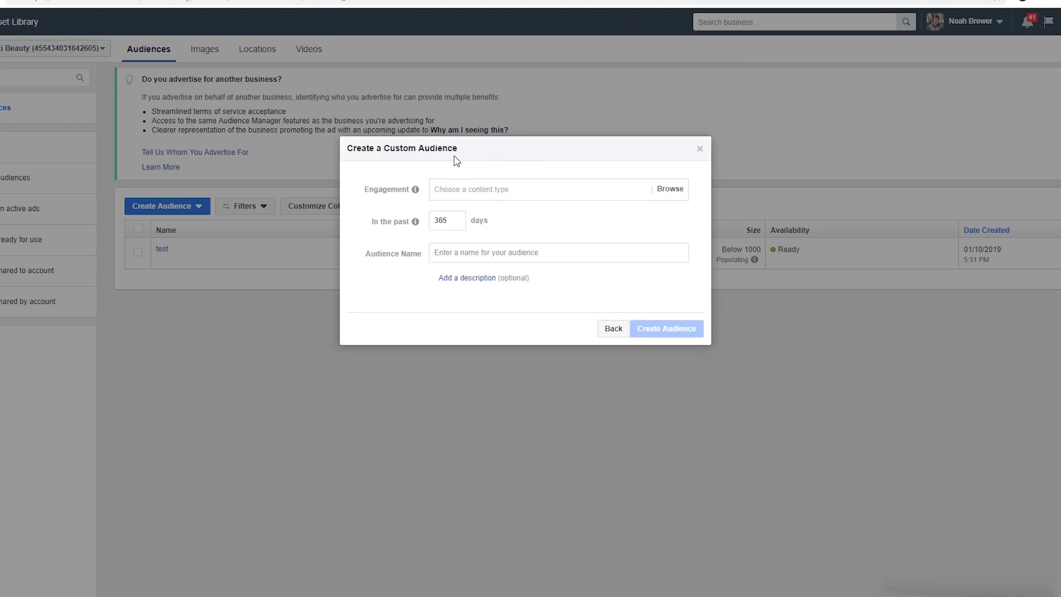
{"action": "left_click", "coordinate": [479, 189]}
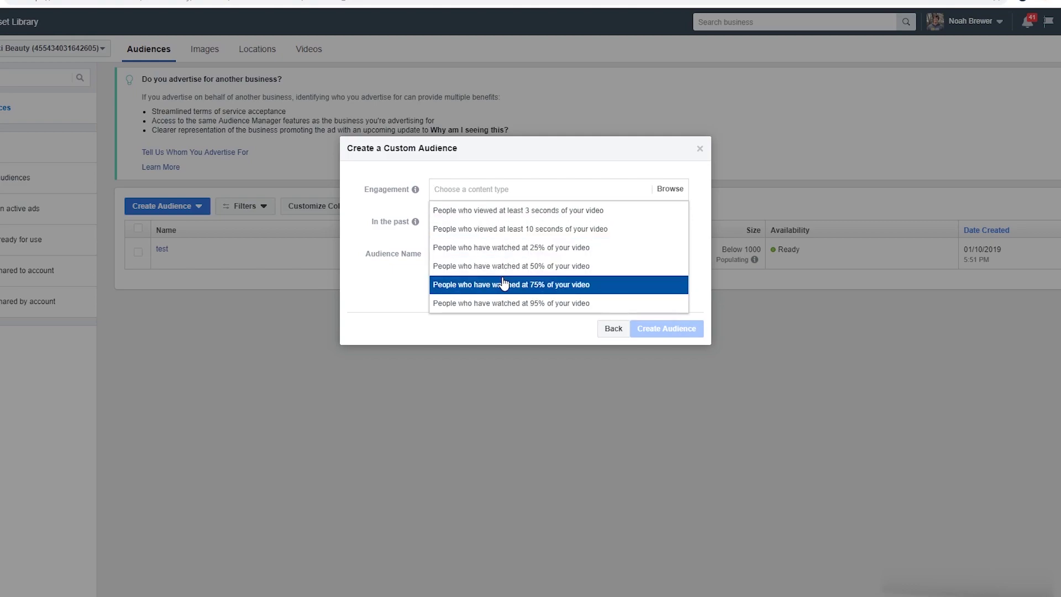
{"action": "left_click", "coordinate": [407, 286]}
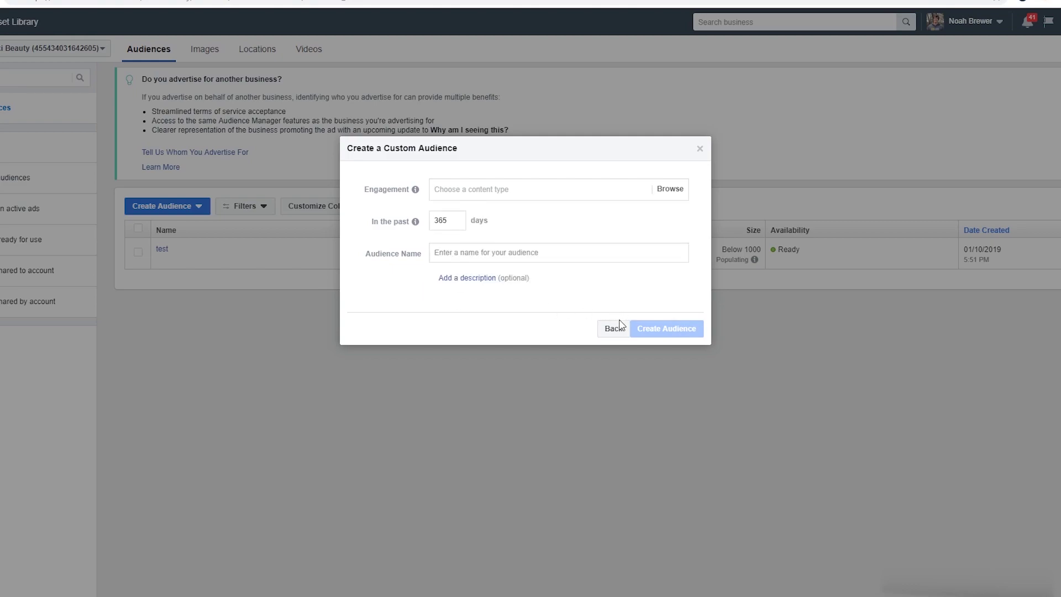
{"action": "double_click", "coordinate": [445, 222]}
{"action": "left_click", "coordinate": [593, 331]}
{"action": "left_click", "coordinate": [610, 330]}
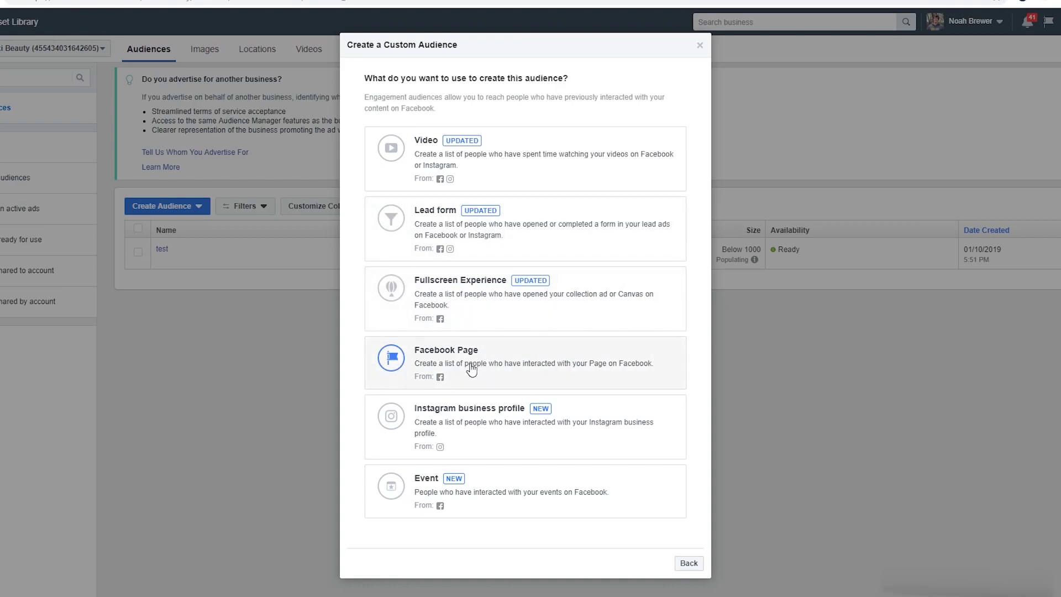
Step: Examine the Facebook Page audience setup and its page engagement criteria, then return to the engagement types
{"action": "left_click", "coordinate": [505, 367]}
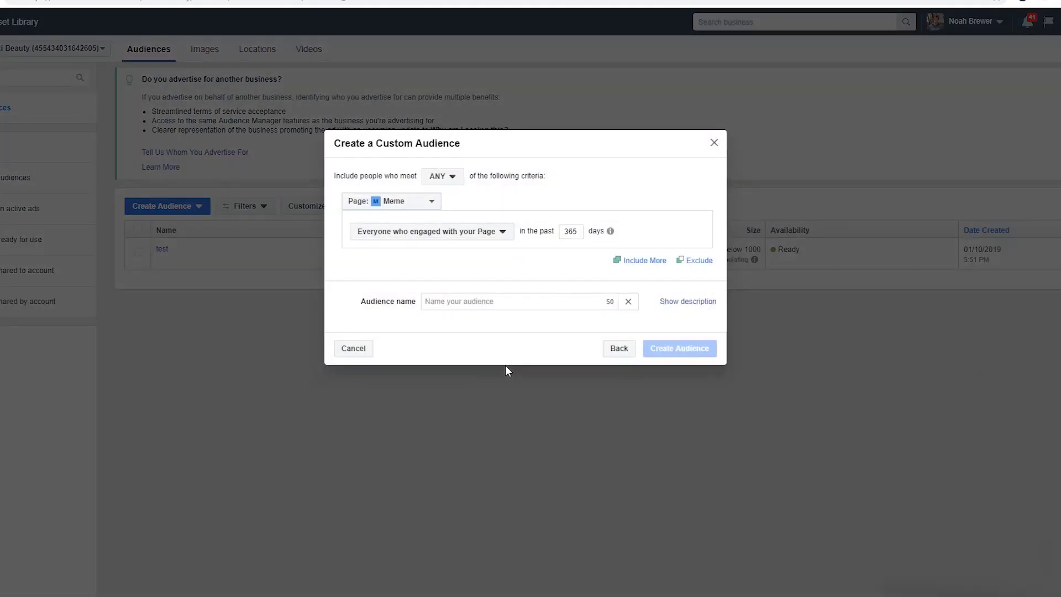
{"action": "left_click", "coordinate": [436, 236]}
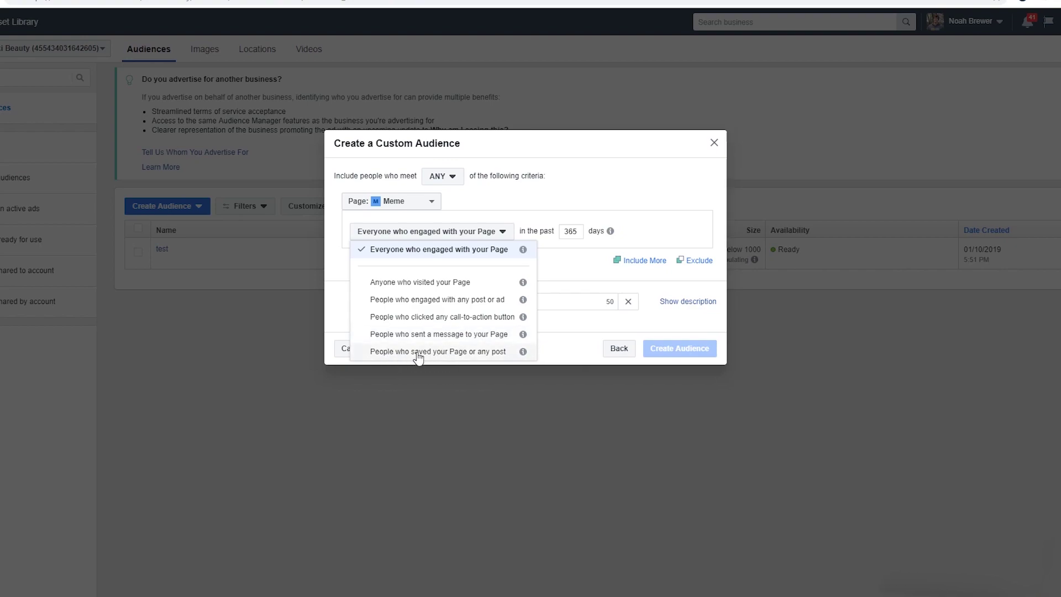
{"action": "left_click", "coordinate": [594, 351]}
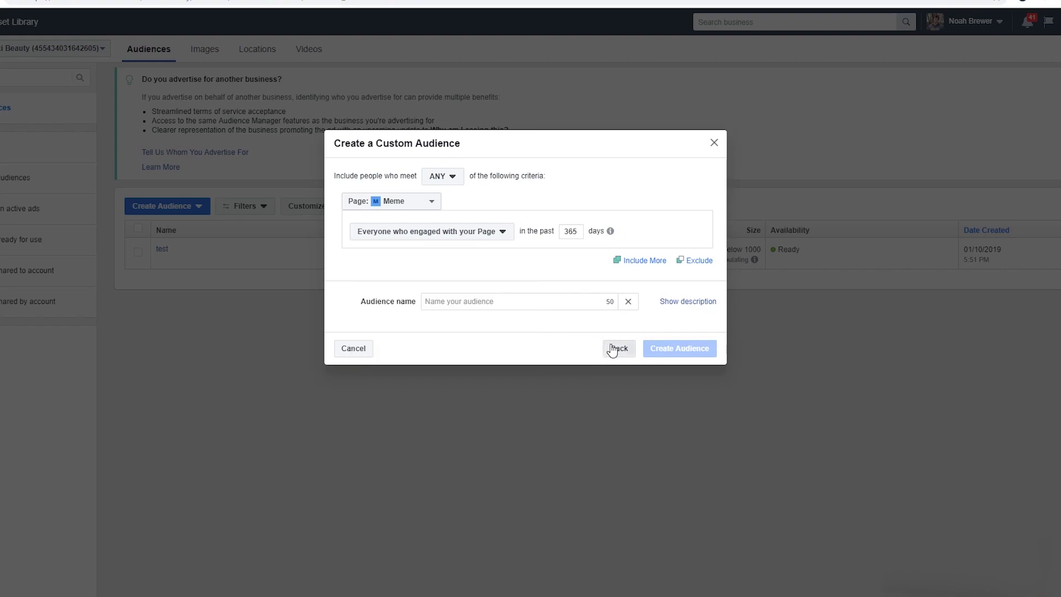
{"action": "left_click", "coordinate": [611, 350]}
{"action": "left_click", "coordinate": [563, 372]}
{"action": "left_click", "coordinate": [613, 351]}
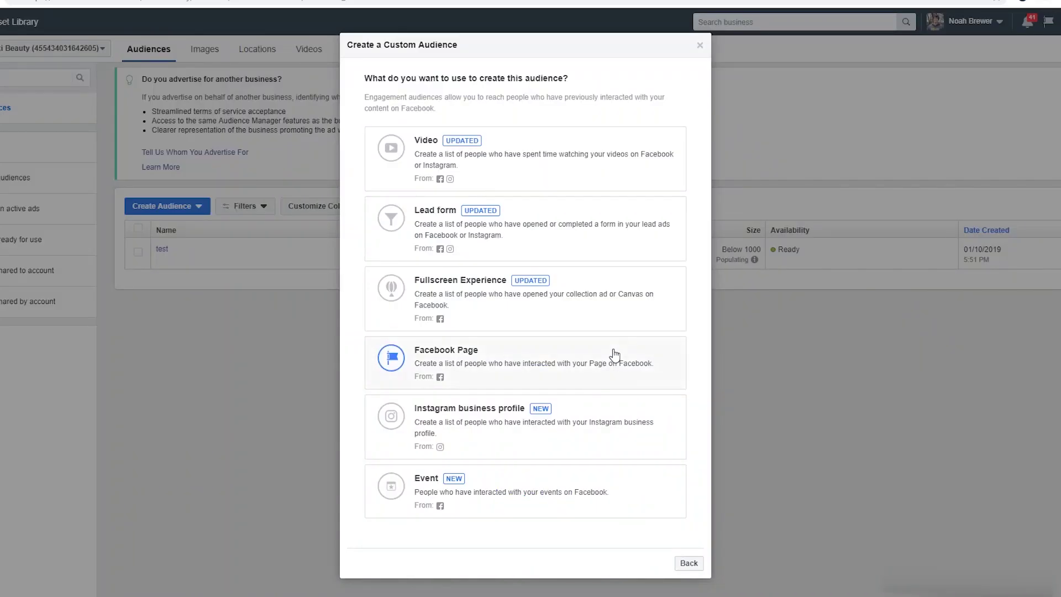
{"action": "left_click", "coordinate": [555, 368]}
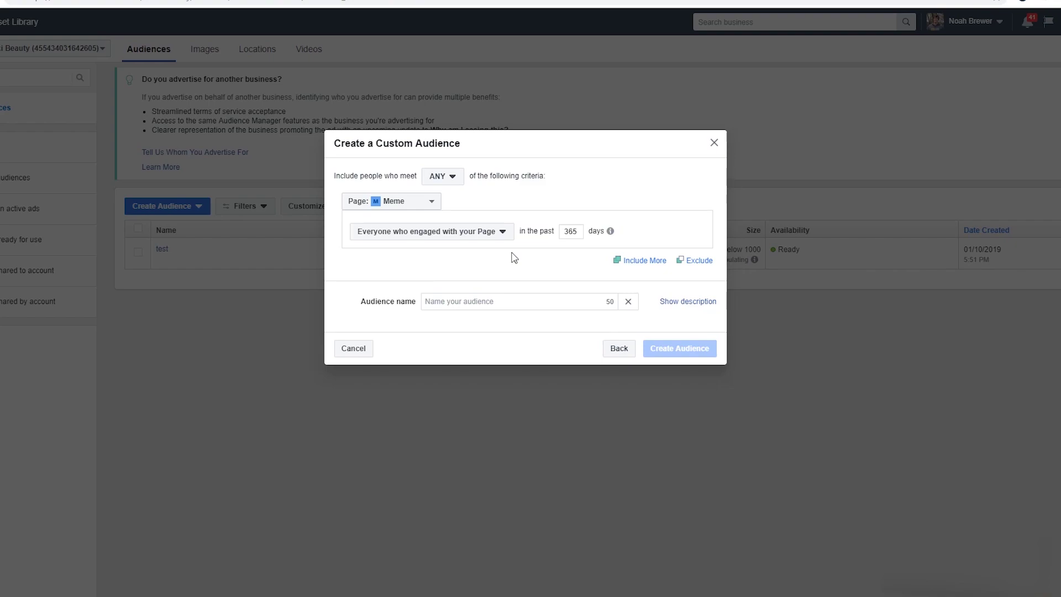
{"action": "left_click", "coordinate": [619, 349]}
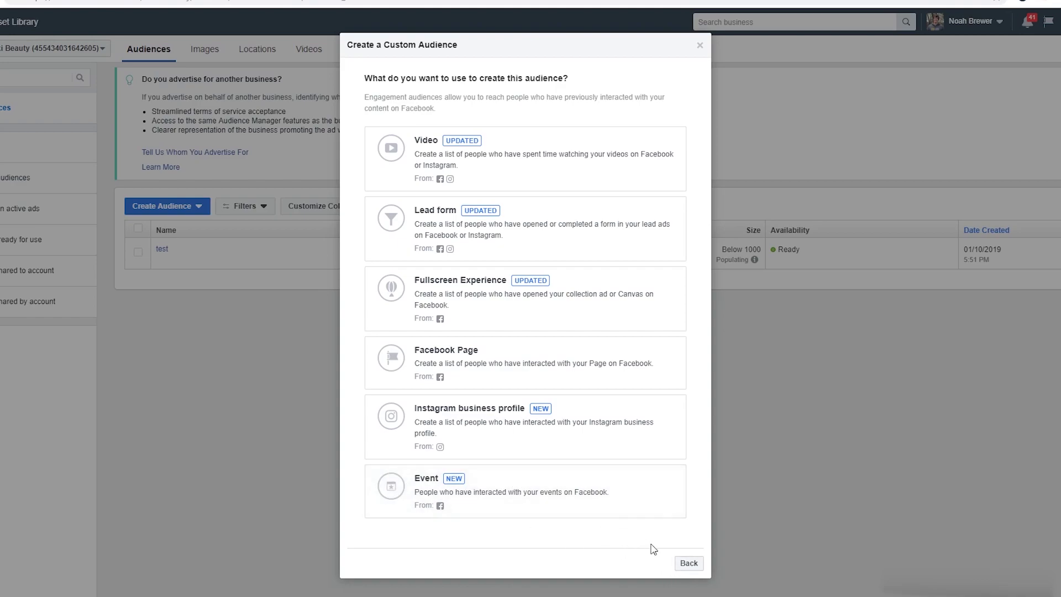
Step: Set up a Facebook Page engagement audience for the Meme page that includes anyone who visited the Page
{"action": "left_click", "coordinate": [571, 357]}
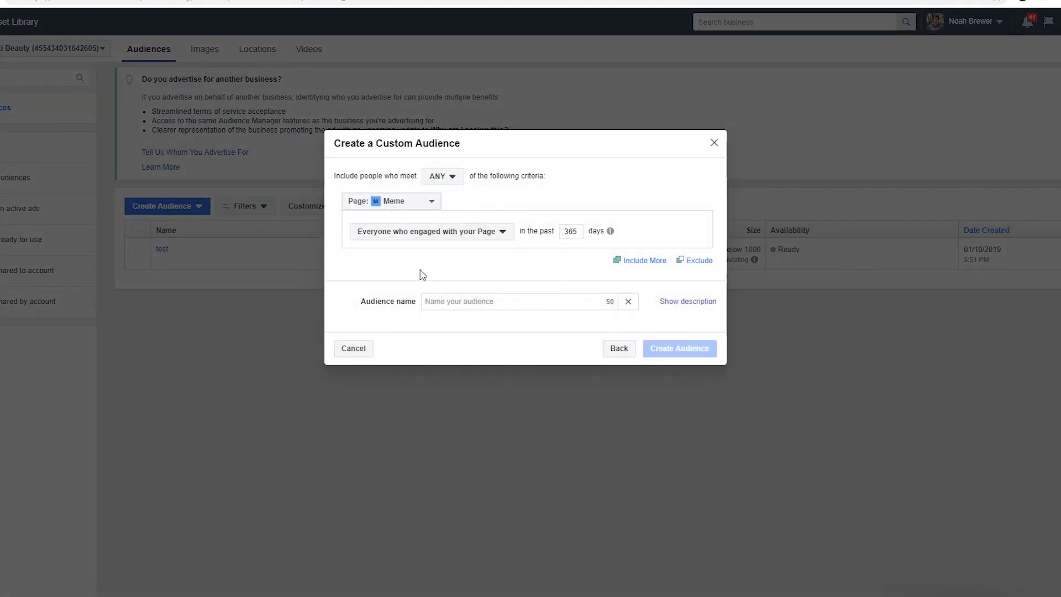
{"action": "left_click", "coordinate": [478, 235]}
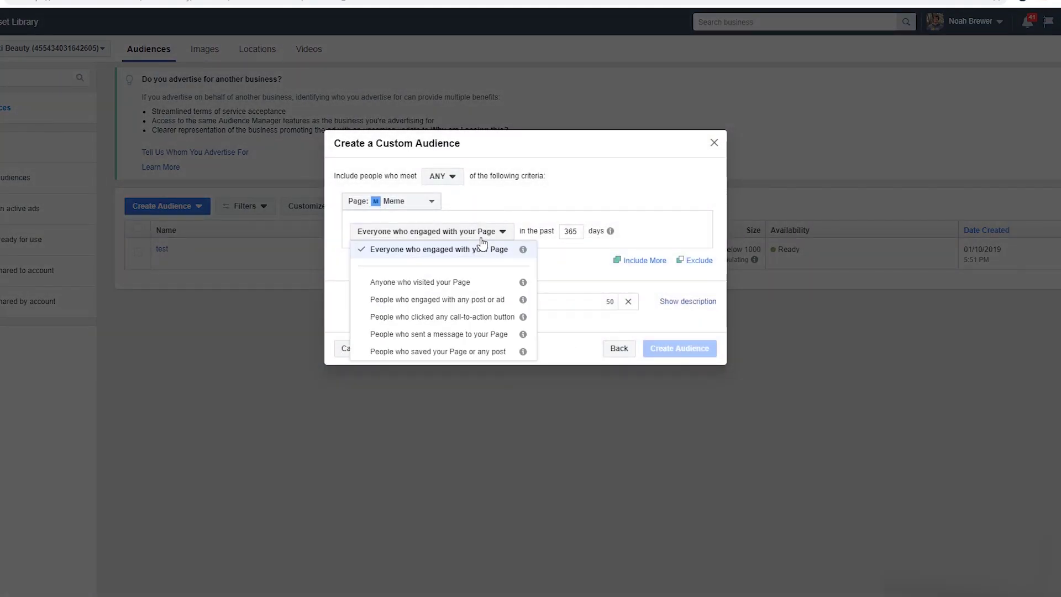
{"action": "left_click", "coordinate": [469, 283]}
Step: Name the audience "Retargeting Visited FB page 365", create it, and dismiss the follow-up suggestions
{"action": "left_click", "coordinate": [472, 301]}
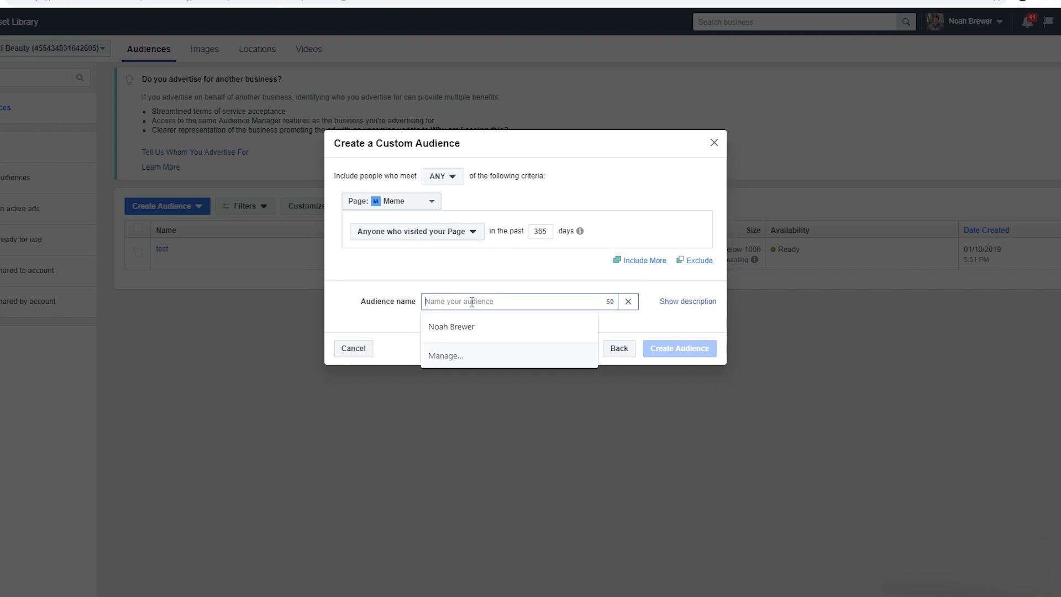
{"action": "type", "text": "Retargeting"}
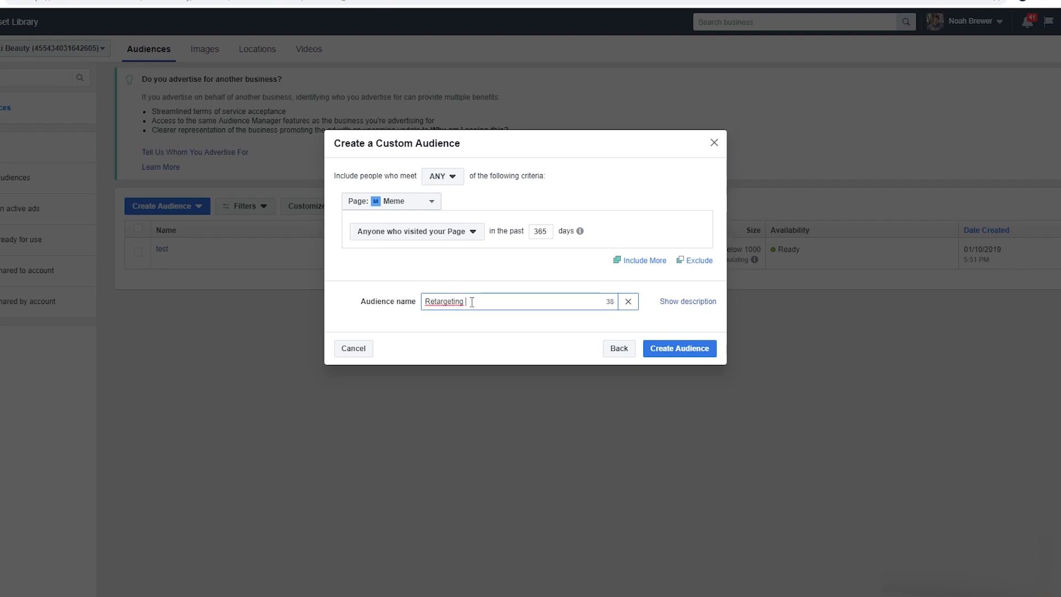
{"action": "type", "text": " Visited page 365"}
{"action": "left_click", "coordinate": [492, 322]}
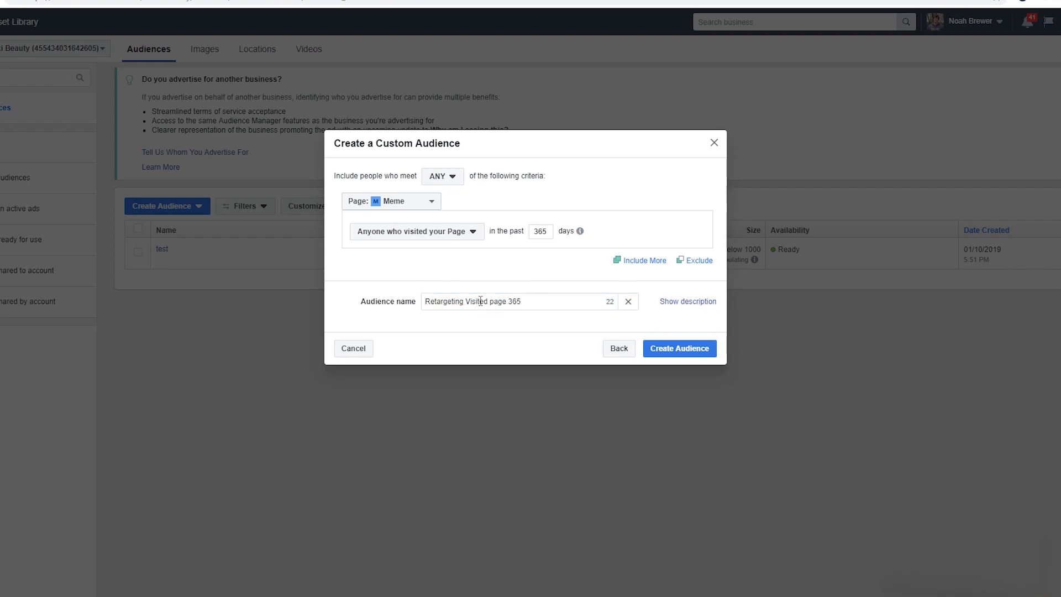
{"action": "left_click_drag", "start_coordinate": [466, 301], "coordinate": [512, 304]}
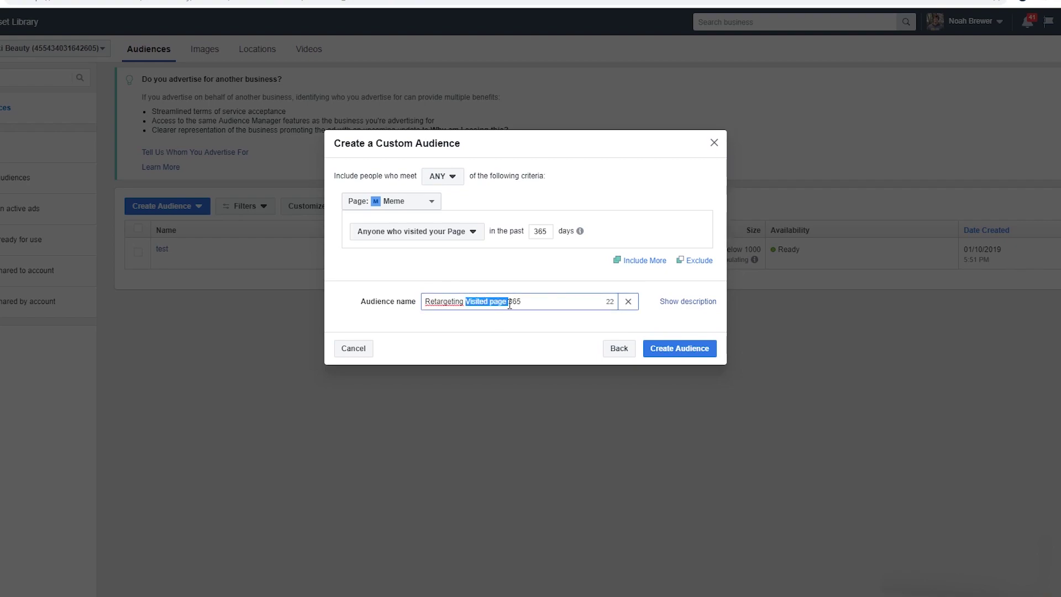
{"action": "left_click", "coordinate": [489, 302]}
{"action": "type", "text": "FB"}
{"action": "left_click", "coordinate": [666, 352]}
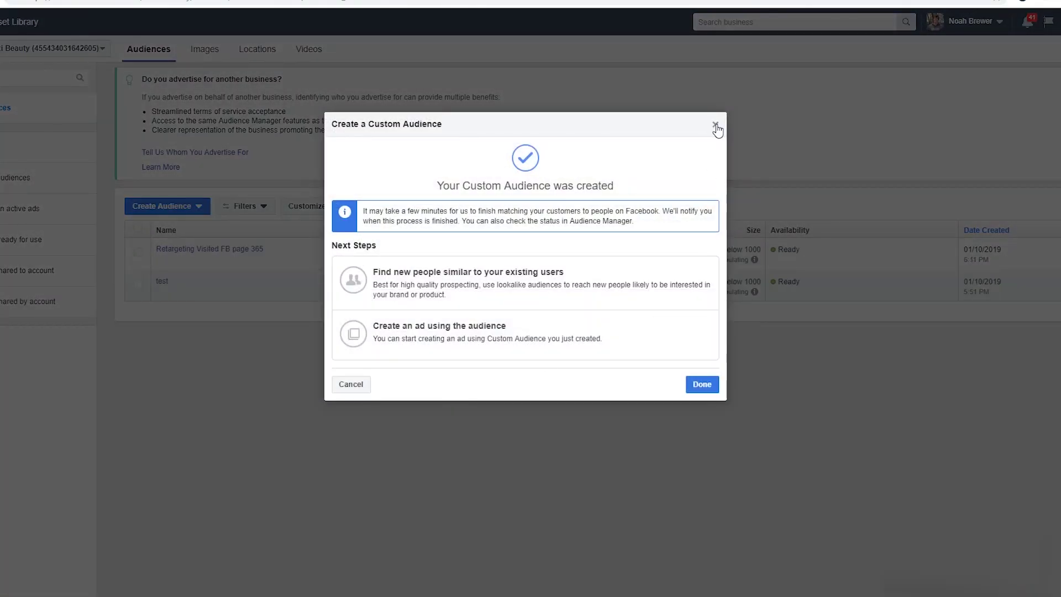
{"action": "left_click", "coordinate": [716, 126]}
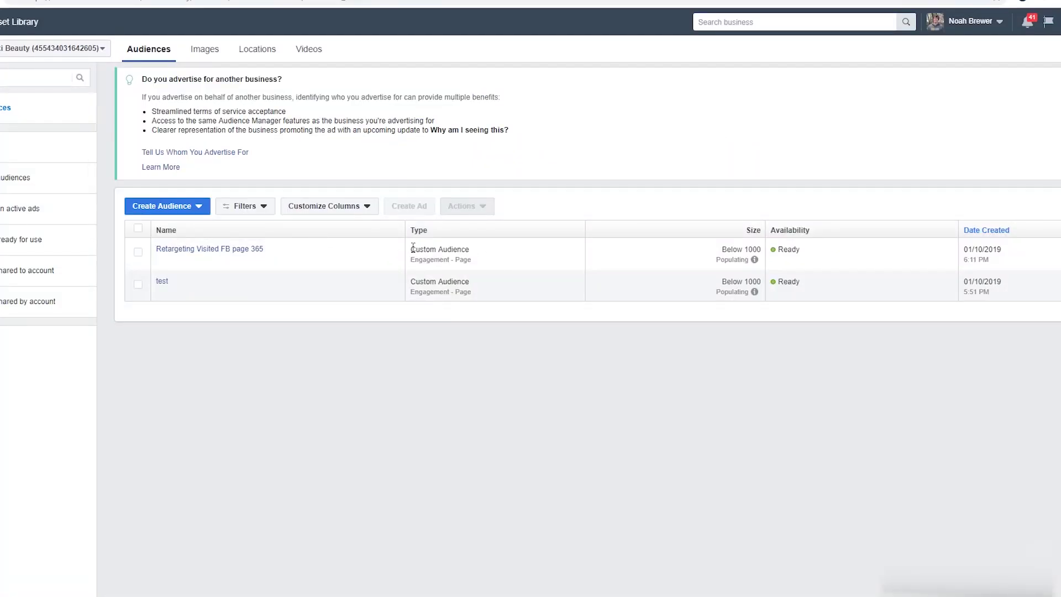
Step: Check the new audience's type and size in the list, and switch to Google Slides to show the Lookalike Basics slide
{"action": "left_click_drag", "start_coordinate": [412, 248], "coordinate": [521, 263]}
{"action": "left_click", "coordinate": [705, 251]}
{"action": "key", "text": "ctrl+Tab"}
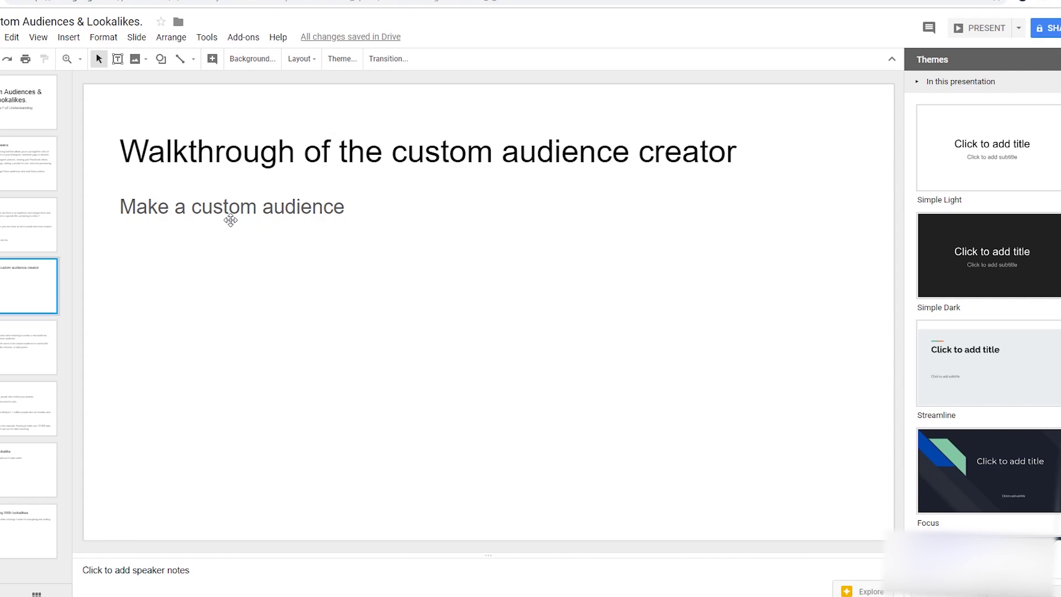
{"action": "left_click", "coordinate": [8, 340]}
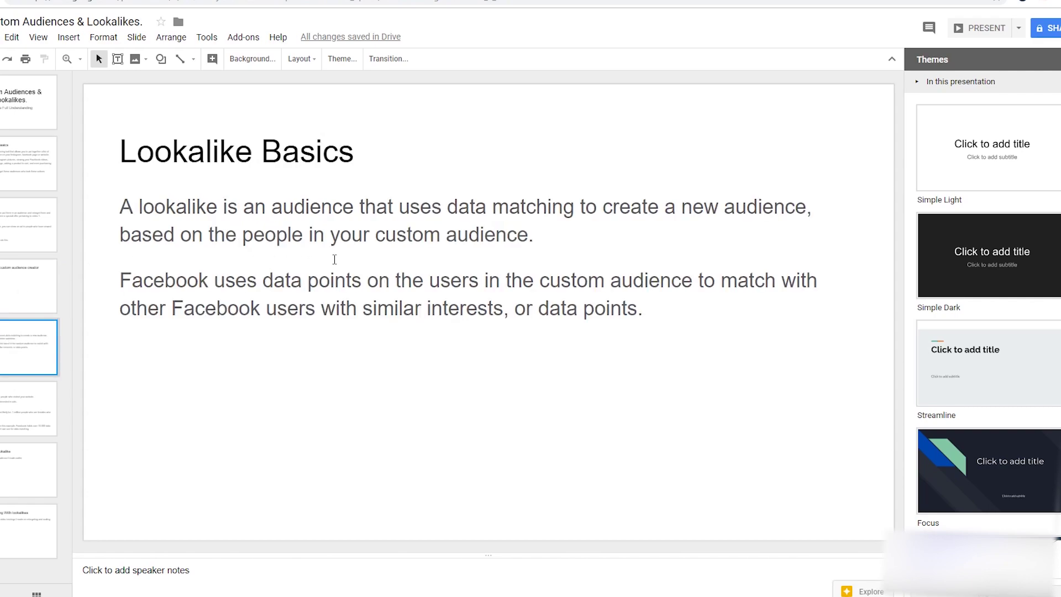
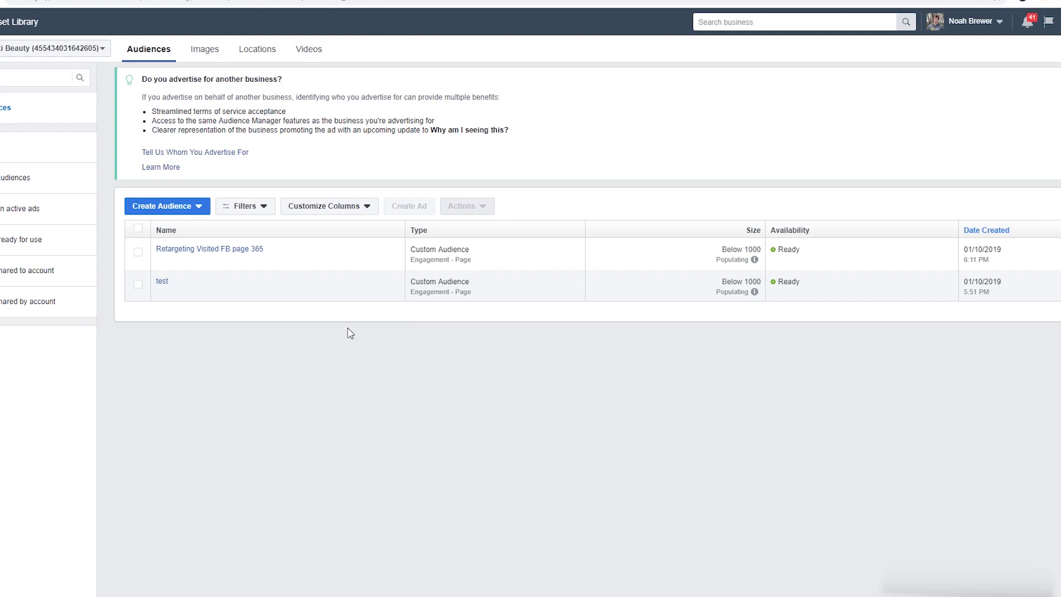
Step: Select the Retargeting Visited FB page 365 audience and inspect its type and inclusion rules
{"action": "left_click", "coordinate": [139, 253]}
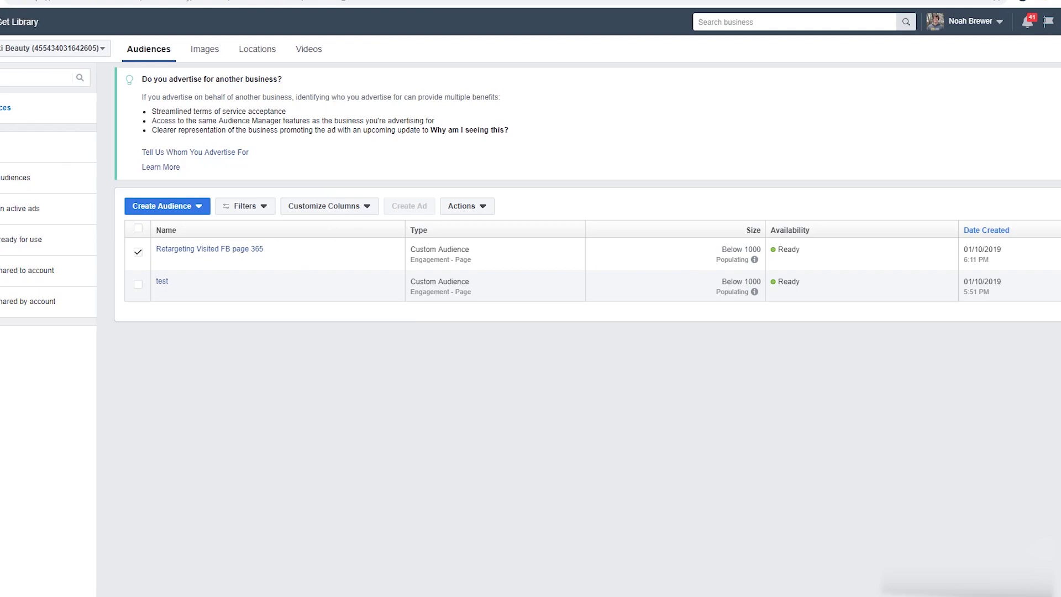
{"action": "left_click_drag", "start_coordinate": [486, 297], "coordinate": [415, 279]}
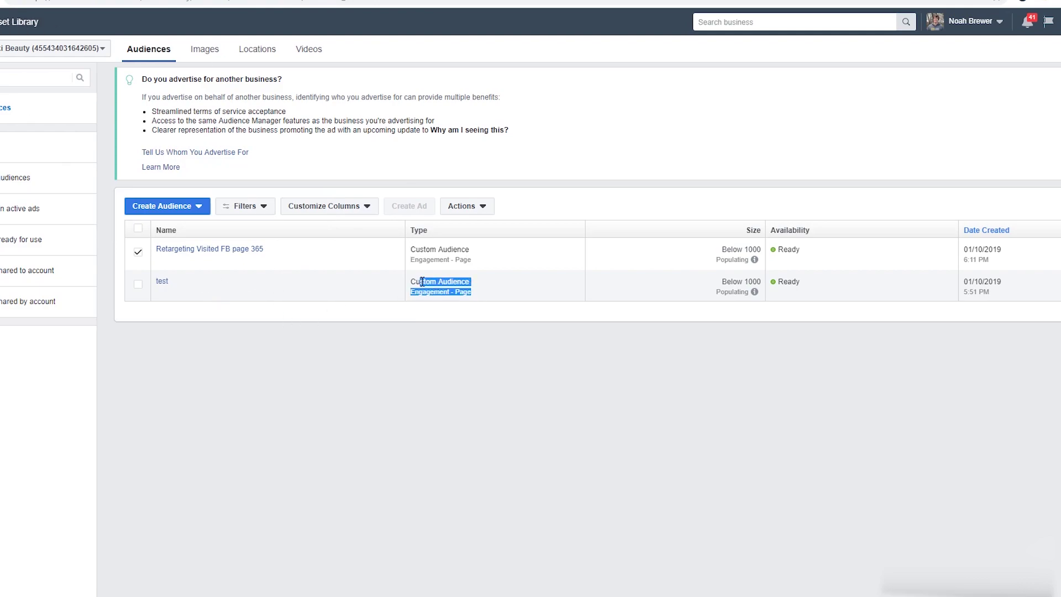
{"action": "left_click_drag", "start_coordinate": [521, 267], "coordinate": [410, 248]}
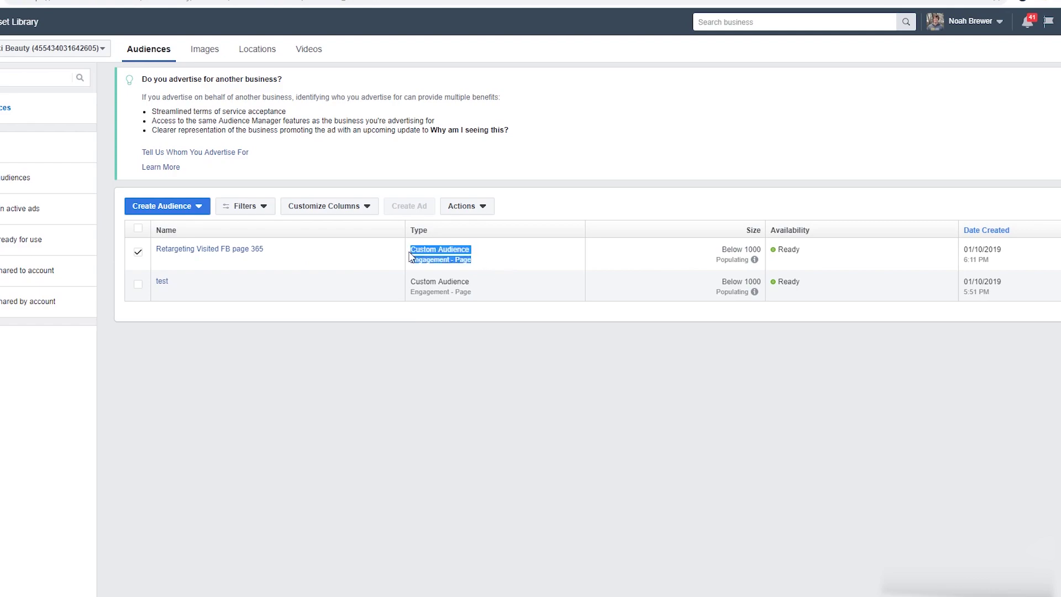
{"action": "mouse_move", "coordinate": [218, 258]}
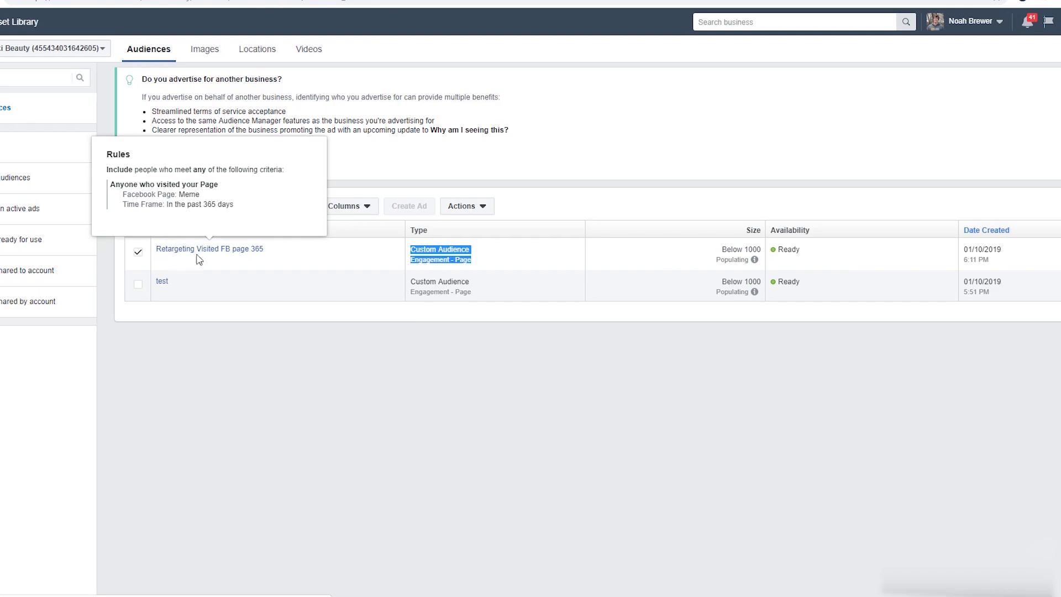
{"action": "left_click", "coordinate": [138, 255]}
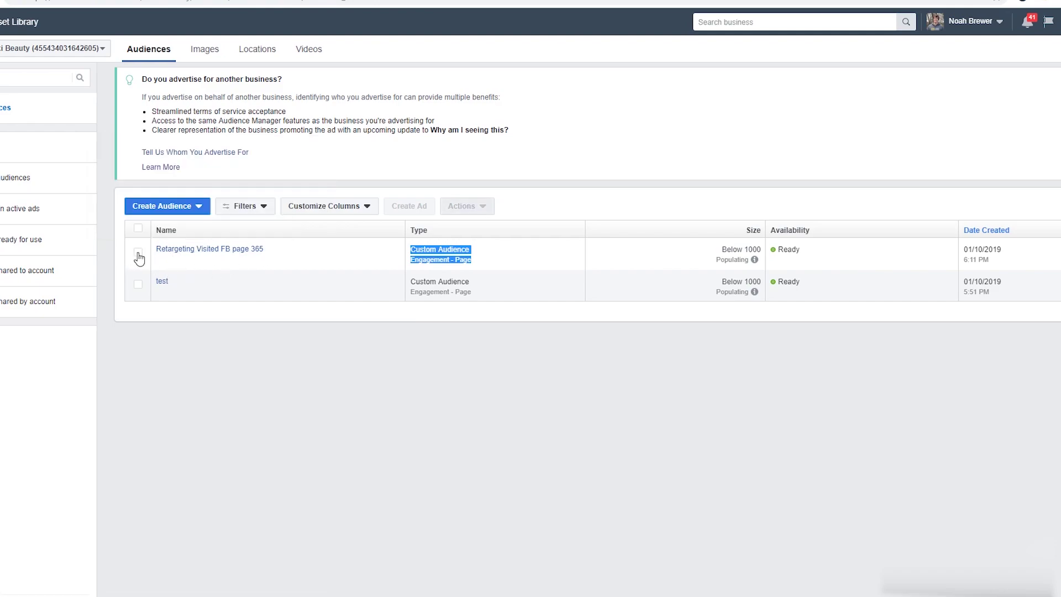
{"action": "left_click", "coordinate": [138, 256]}
{"action": "left_click", "coordinate": [132, 291]}
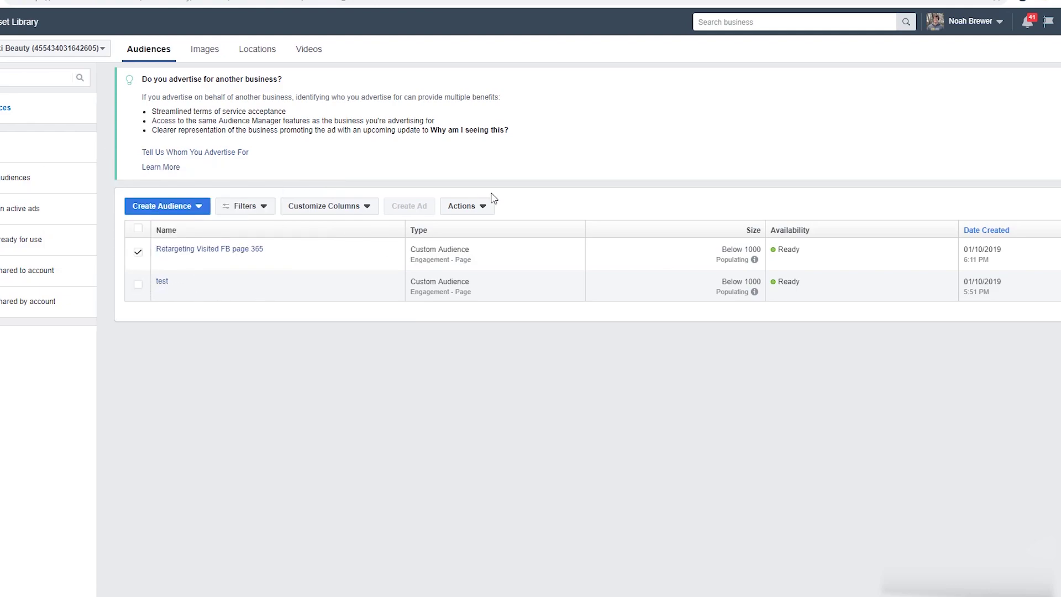
Step: View the lookalike setup for the selected audience, close it without creating anything, and deselect the audience
{"action": "left_click", "coordinate": [485, 218]}
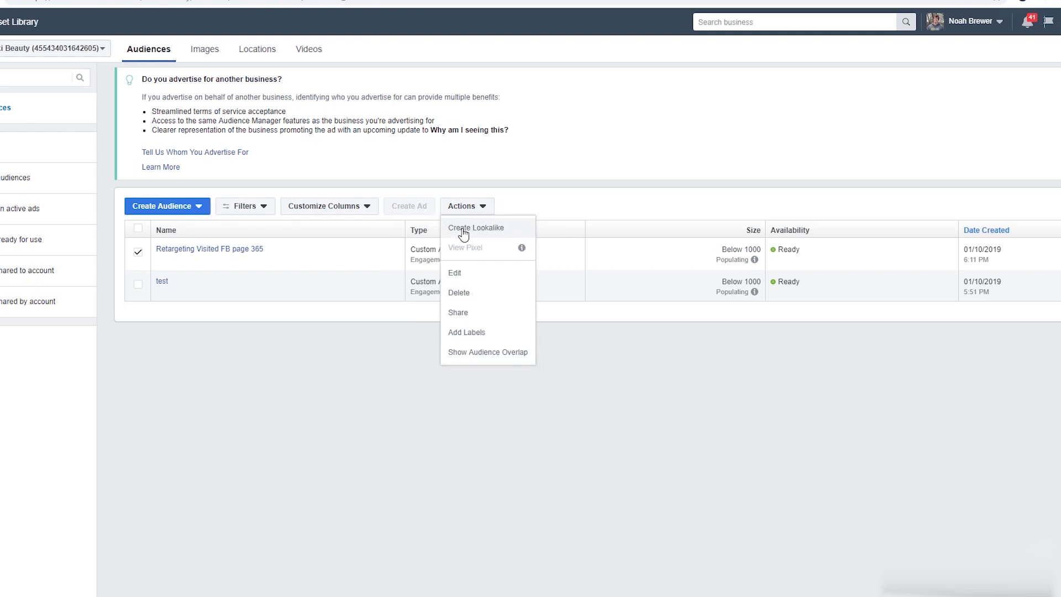
{"action": "left_click", "coordinate": [465, 229]}
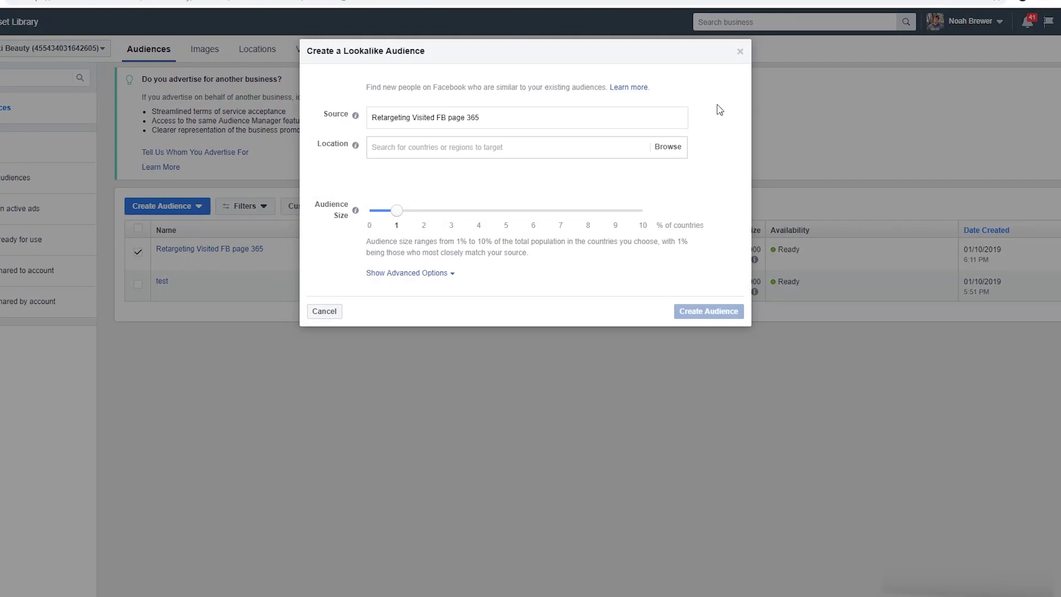
{"action": "left_click", "coordinate": [740, 51]}
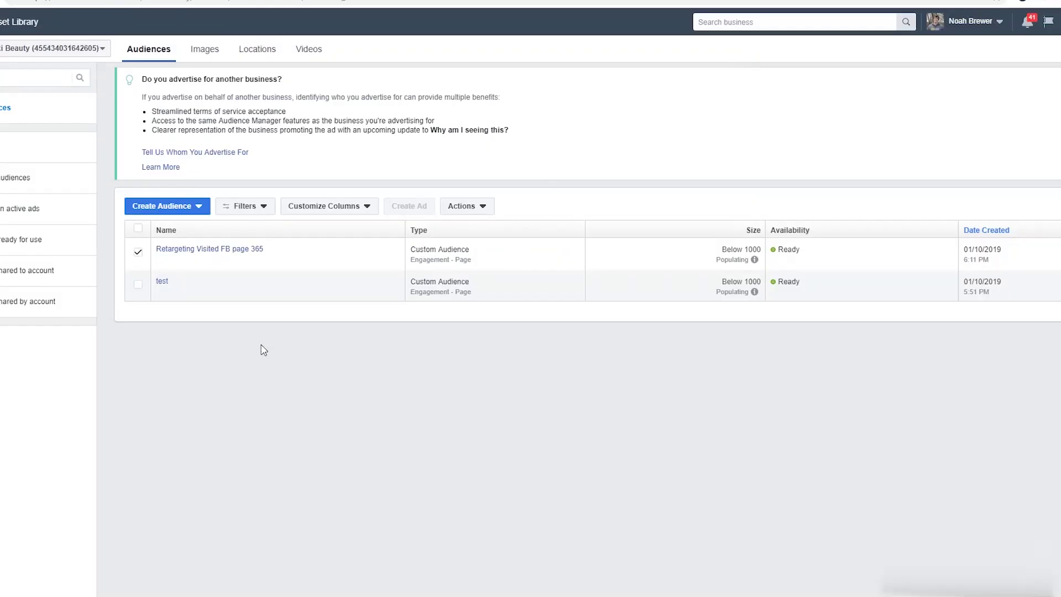
{"action": "left_click", "coordinate": [138, 252]}
Step: Open a blank lookalike audience setup, examine the available value-based sources, and close it without creating anything
{"action": "left_click", "coordinate": [170, 210]}
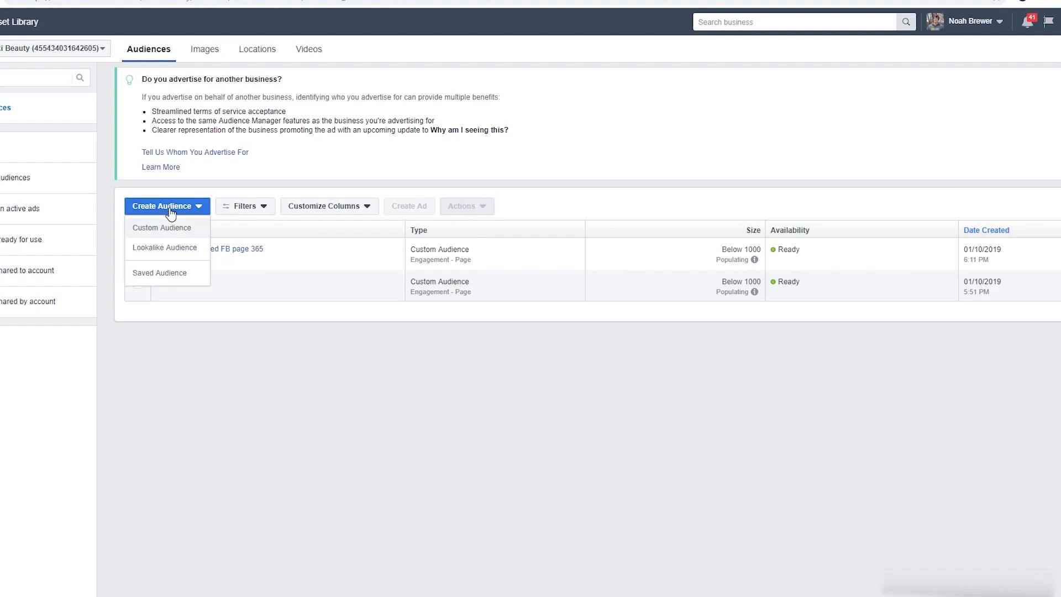
{"action": "left_click", "coordinate": [170, 250]}
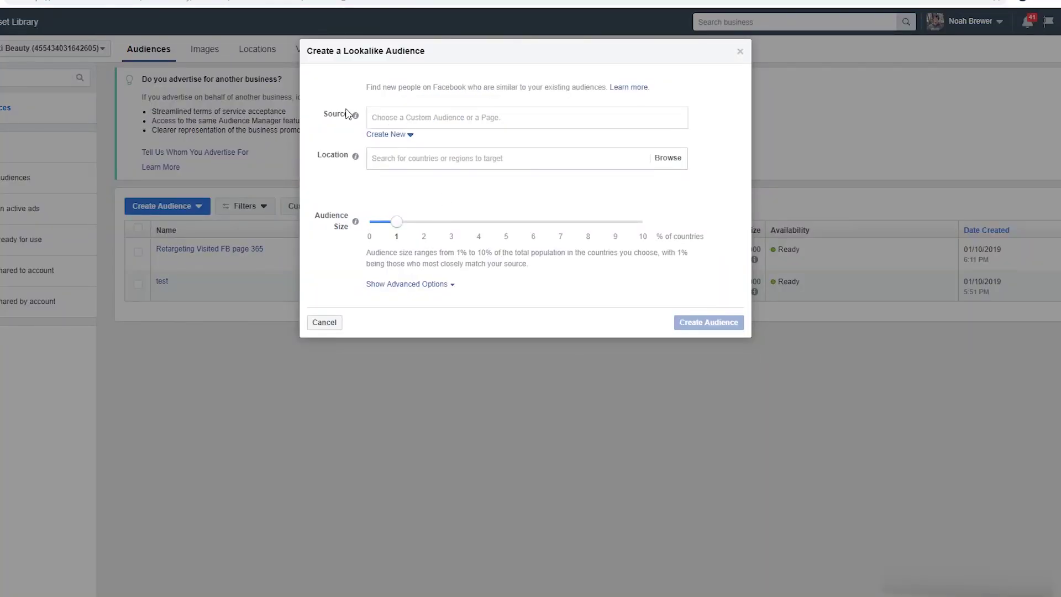
{"action": "left_click", "coordinate": [443, 117]}
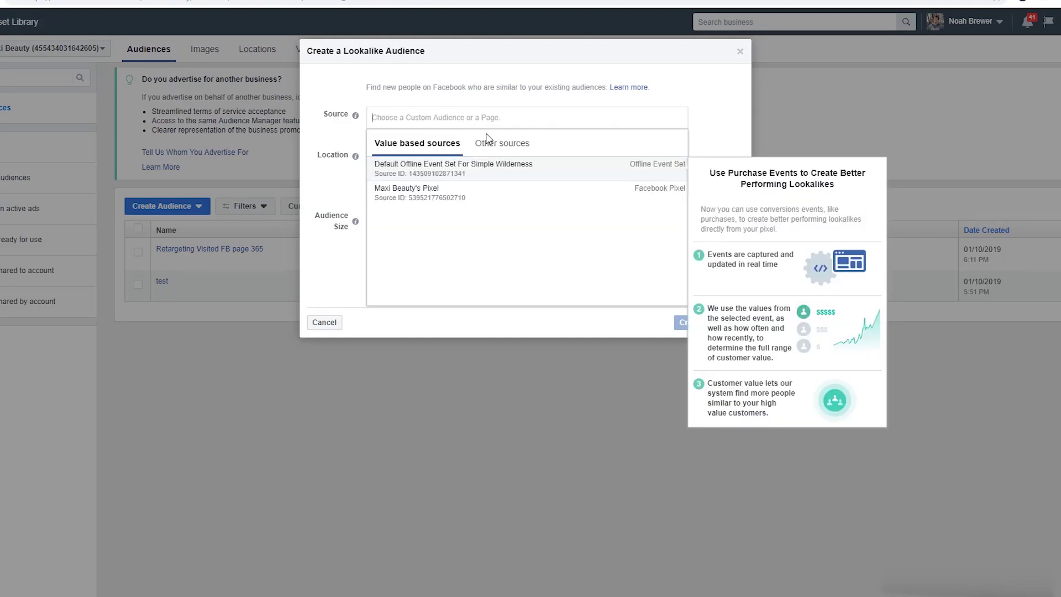
{"action": "left_click", "coordinate": [703, 69]}
{"action": "left_click", "coordinate": [740, 54]}
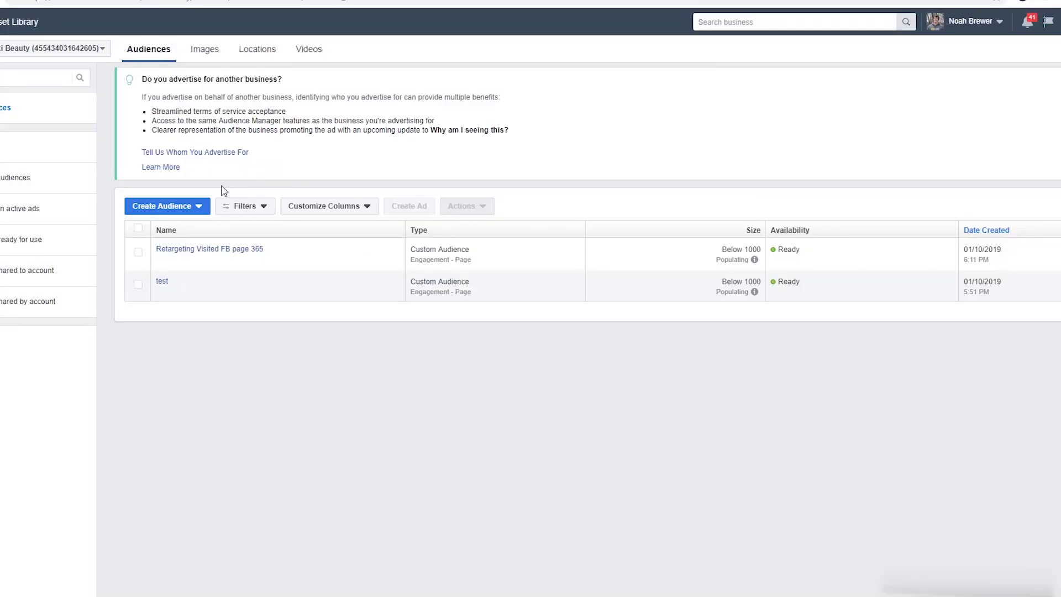
Step: Start a lookalike audience from Retargeting Visited FB page 365 and set its location to the United States
{"action": "left_click", "coordinate": [139, 253]}
{"action": "left_click", "coordinate": [464, 206]}
{"action": "left_click", "coordinate": [468, 225]}
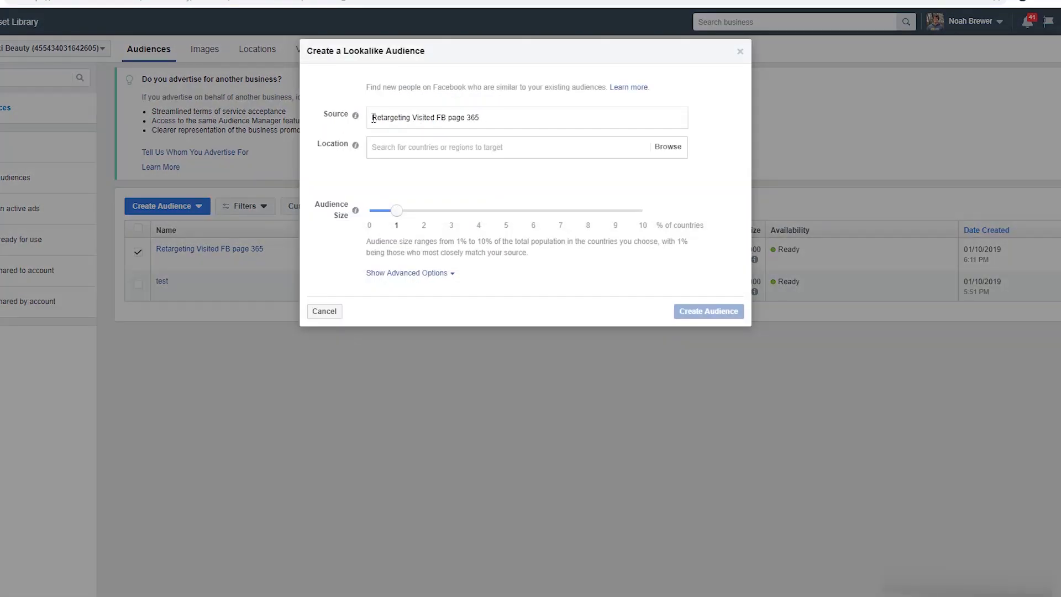
{"action": "left_click_drag", "start_coordinate": [373, 118], "coordinate": [511, 115]}
{"action": "left_click", "coordinate": [594, 82]}
{"action": "left_click", "coordinate": [395, 153]}
{"action": "type", "text": "united"}
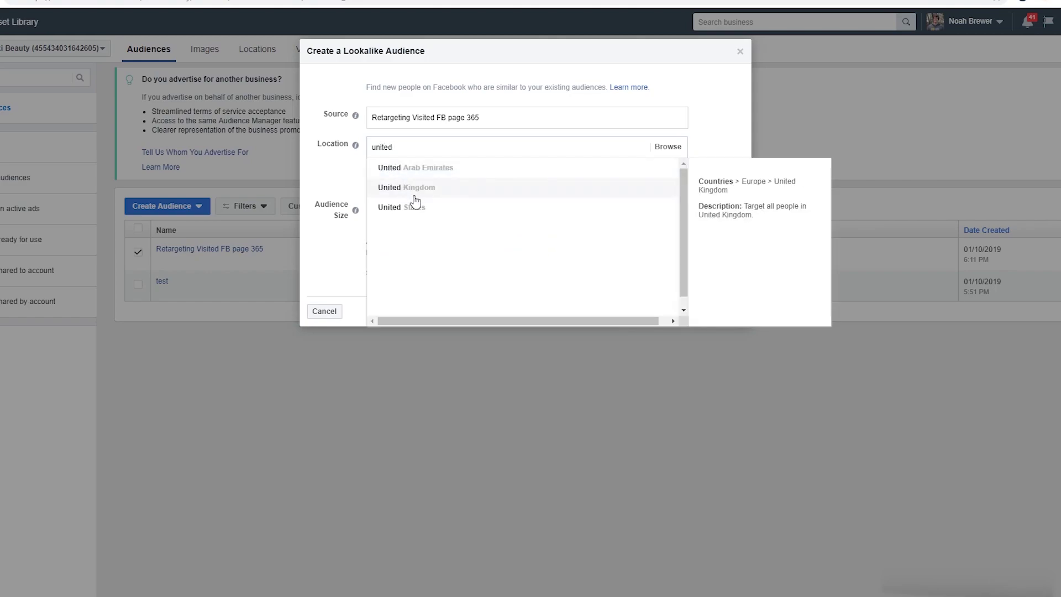
{"action": "left_click", "coordinate": [383, 205]}
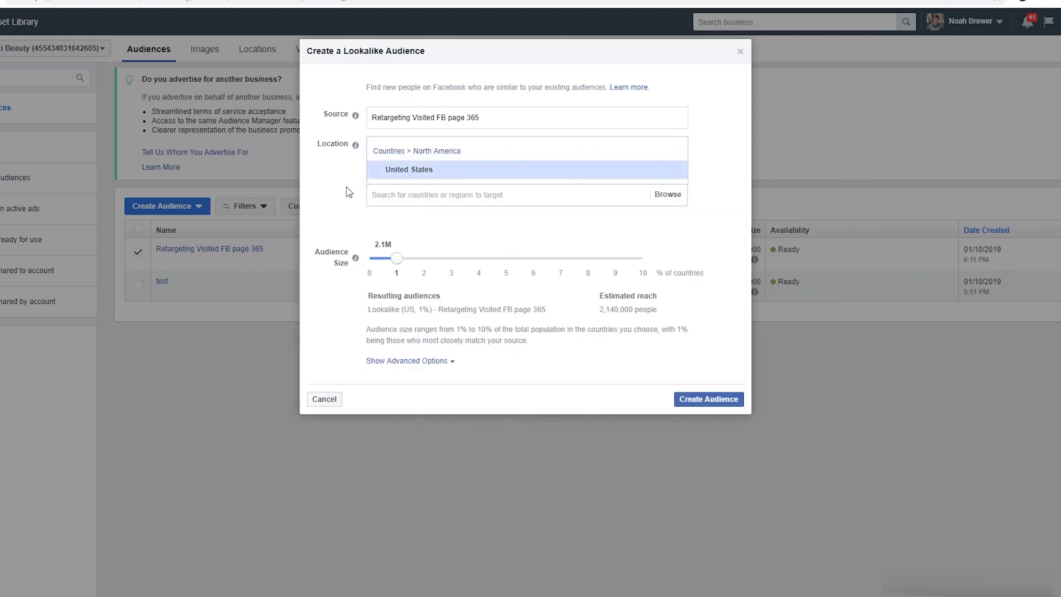
Step: Browse the location choices, try targeting all countries worldwide, and discard the lookalike setup
{"action": "left_click", "coordinate": [667, 195]}
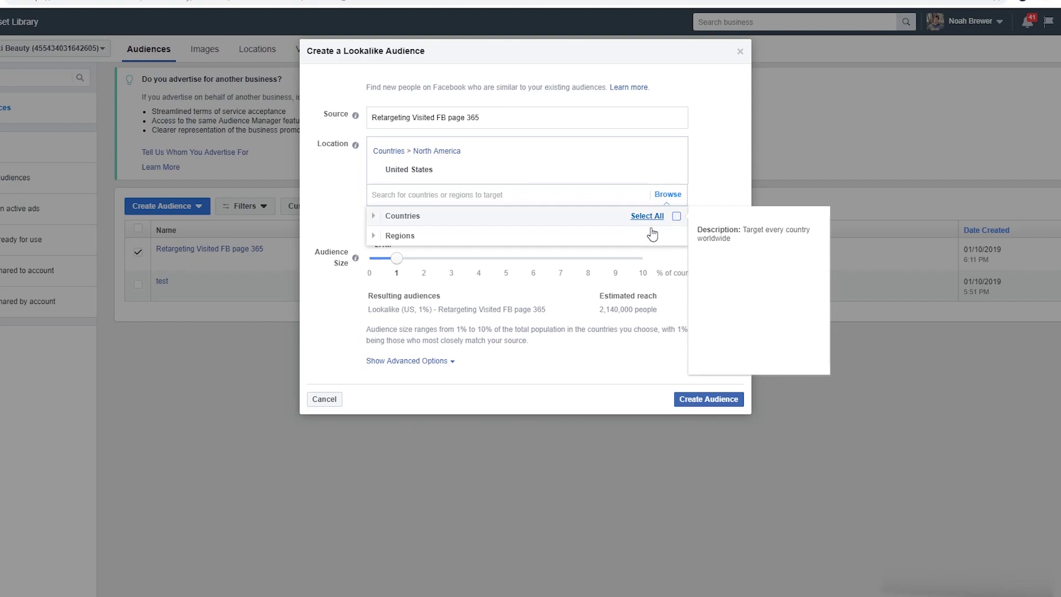
{"action": "left_click", "coordinate": [373, 217]}
{"action": "left_click", "coordinate": [373, 217]}
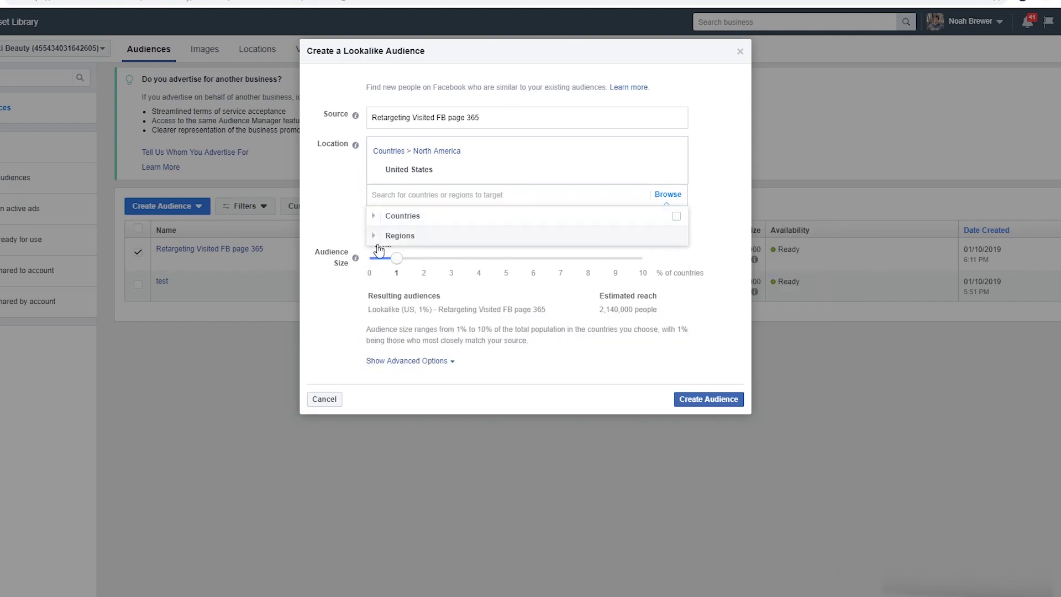
{"action": "left_click", "coordinate": [675, 216]}
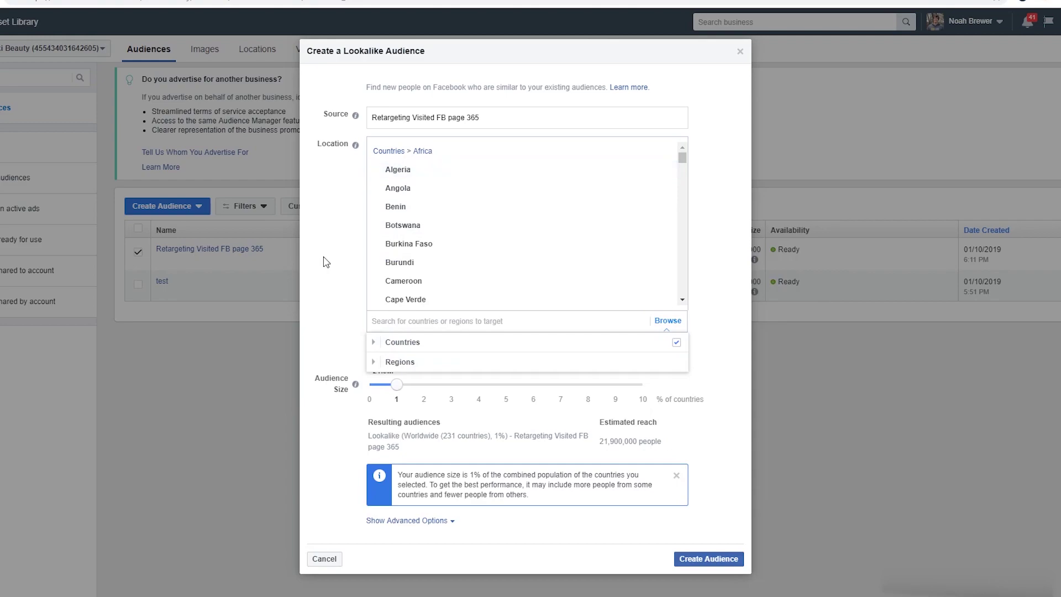
{"action": "left_click", "coordinate": [724, 316]}
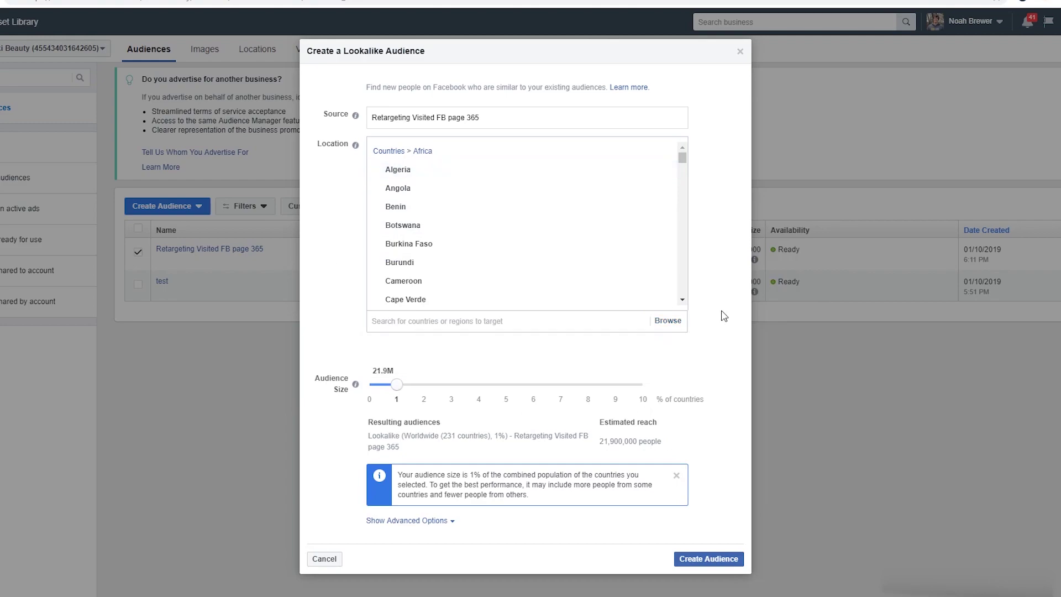
{"action": "left_click", "coordinate": [740, 51]}
Step: Start a new lookalike from Retargeting Visited FB page 365 with the United States as location, and examine the audience size scale
{"action": "left_click", "coordinate": [466, 206]}
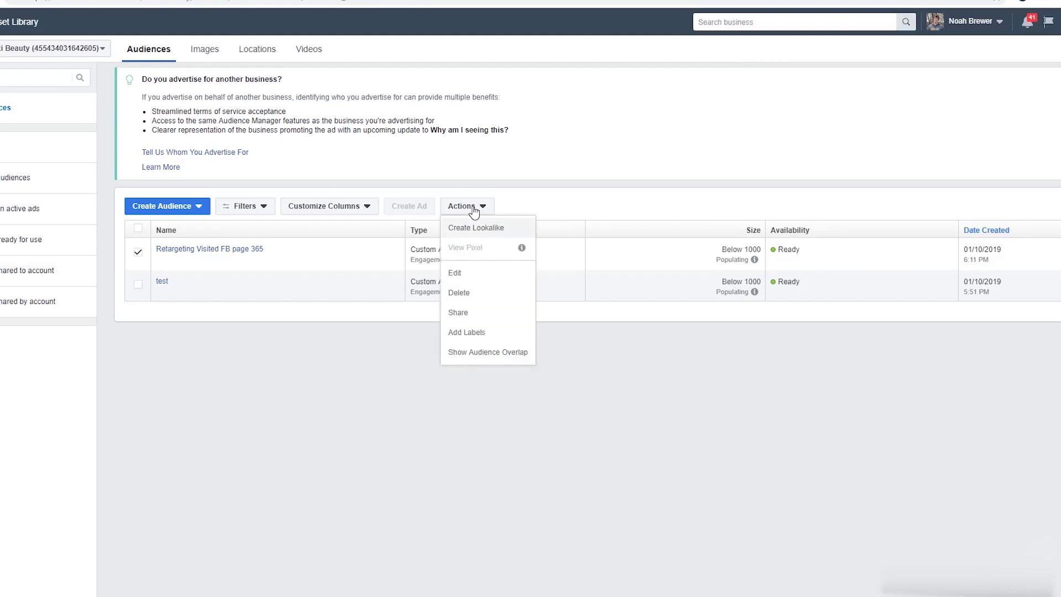
{"action": "left_click", "coordinate": [474, 224]}
{"action": "left_click", "coordinate": [436, 145]}
{"action": "type", "text": "united"}
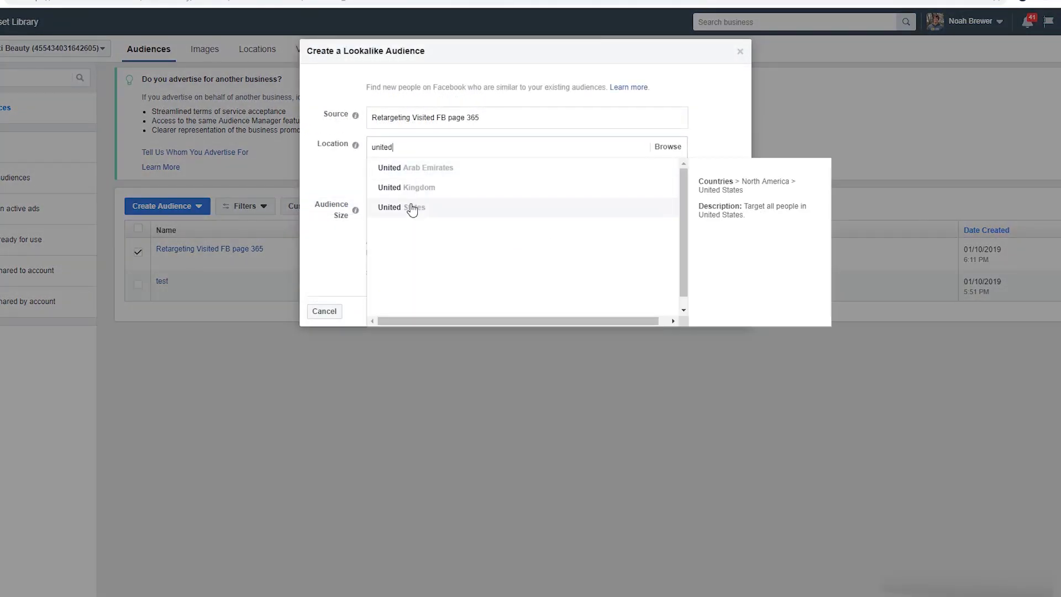
{"action": "left_click", "coordinate": [393, 206]}
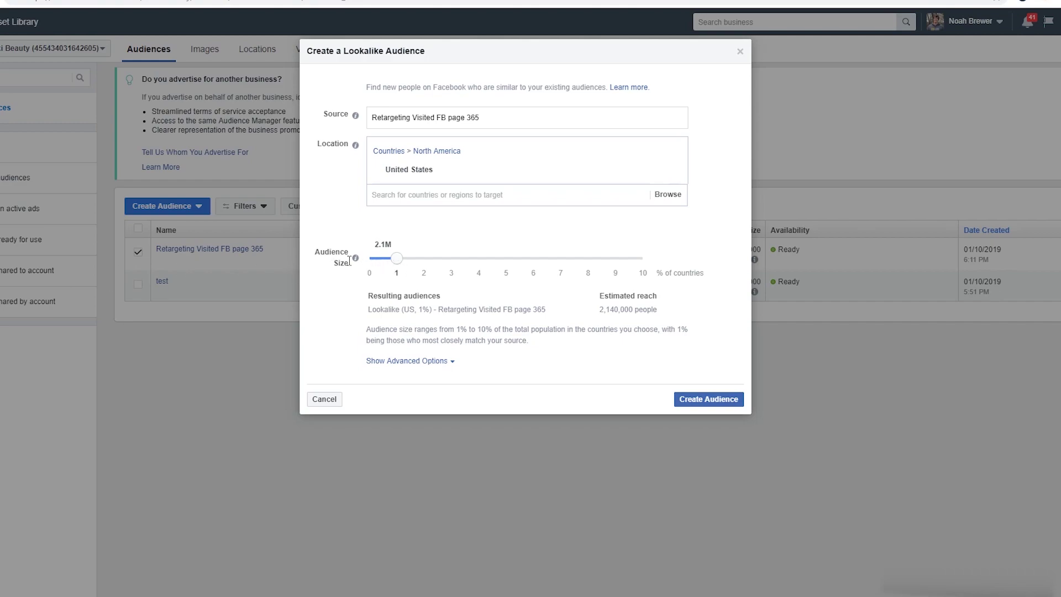
{"action": "mouse_move", "coordinate": [397, 259]}
{"action": "left_mouse_down"}
{"action": "mouse_move", "coordinate": [480, 266]}
{"action": "mouse_move", "coordinate": [399, 266]}
{"action": "left_mouse_up"}
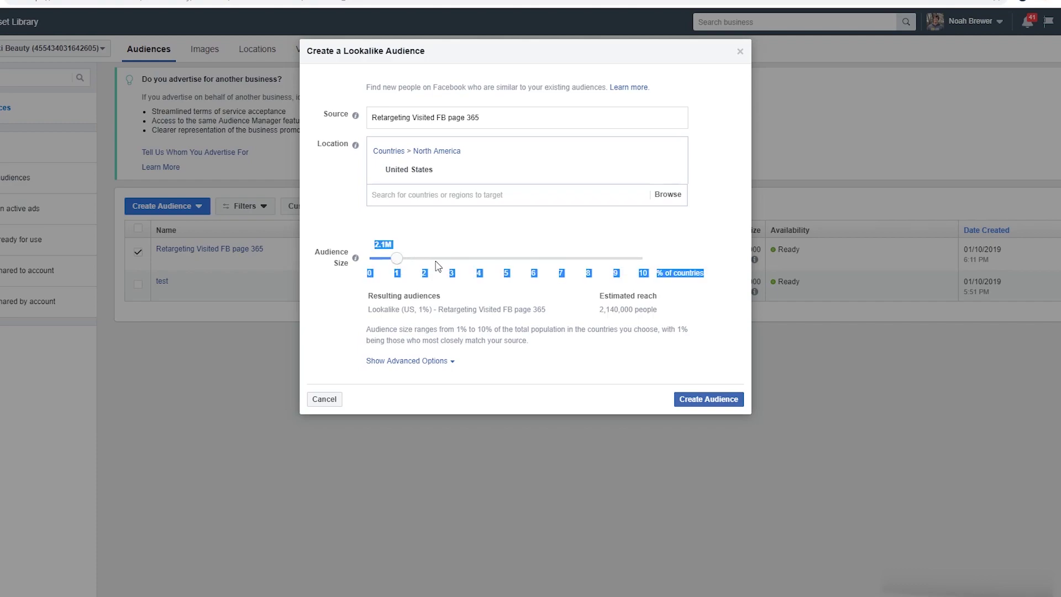
Step: Create the United States lookalike audience from Retargeting Visited FB page 365 with the audience size kept at 1%
{"action": "left_click", "coordinate": [388, 227]}
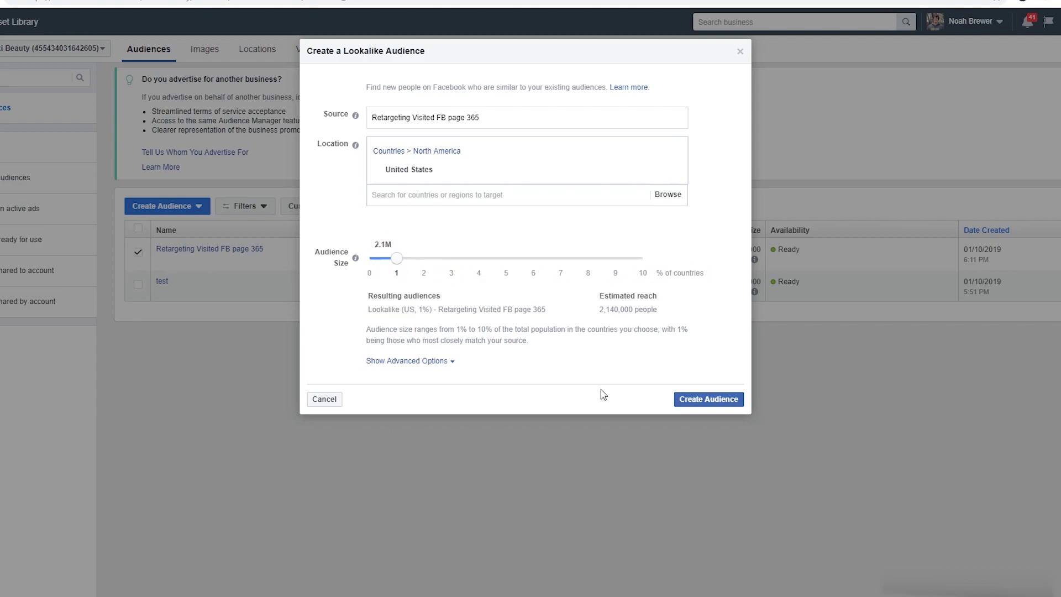
{"action": "left_click", "coordinate": [706, 401]}
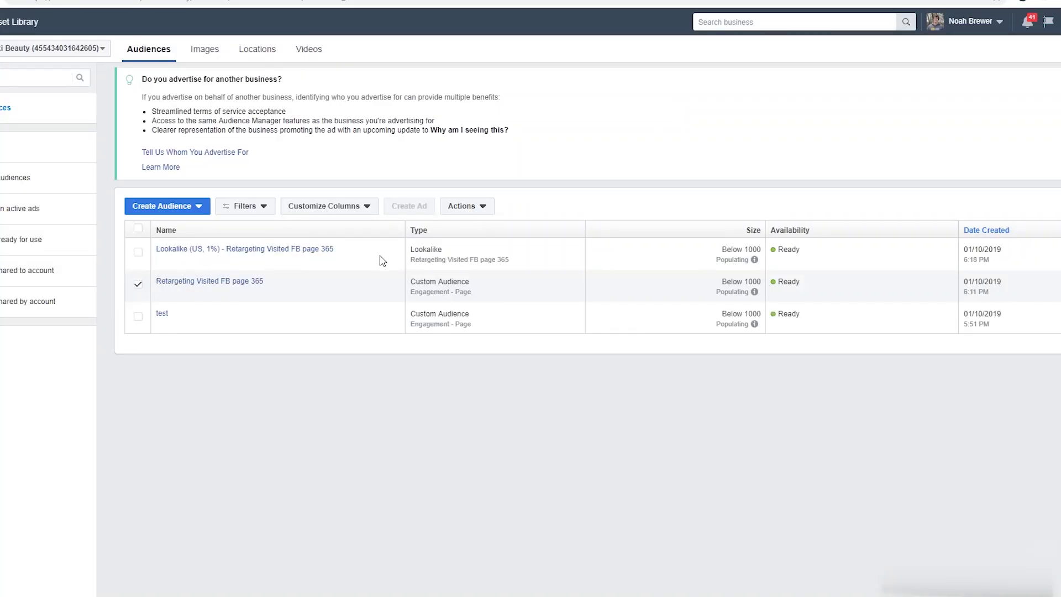
Step: Create another lookalike audience from Retargeting Visited FB page 365 for the United States with a 9% audience size
{"action": "mouse_move", "coordinate": [245, 251]}
{"action": "left_click", "coordinate": [469, 210]}
{"action": "left_click", "coordinate": [478, 228]}
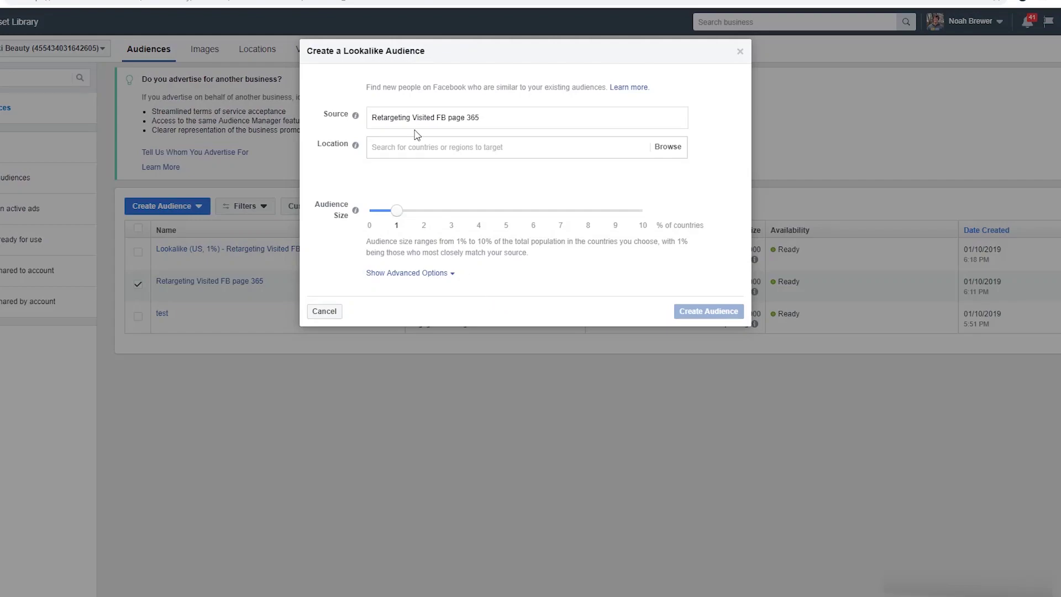
{"action": "left_click", "coordinate": [409, 148]}
{"action": "type", "text": "unitwe"}
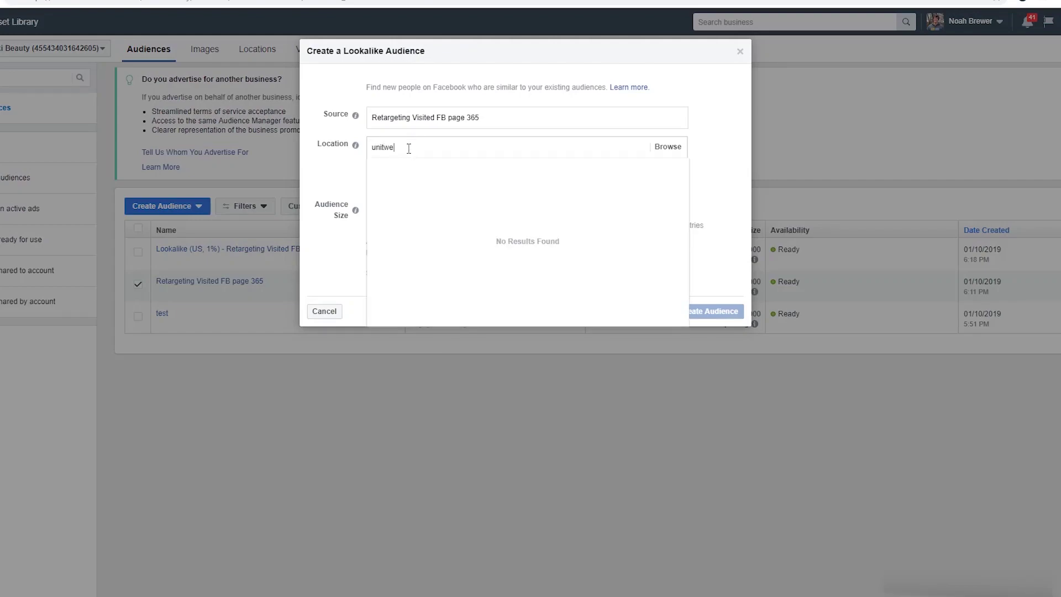
{"action": "type", "text": "d"}
{"action": "key", "text": "BackSpace"}
{"action": "type", "text": "ed"}
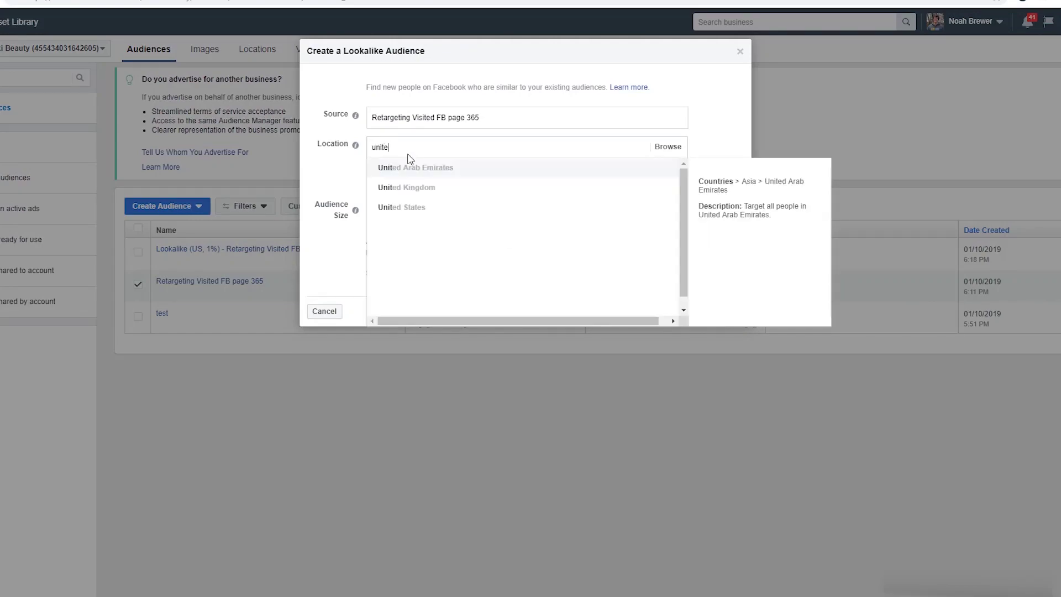
{"action": "key", "text": "Down"}
{"action": "key", "text": "Down"}
{"action": "key", "text": "Down"}
{"action": "key", "text": "Return"}
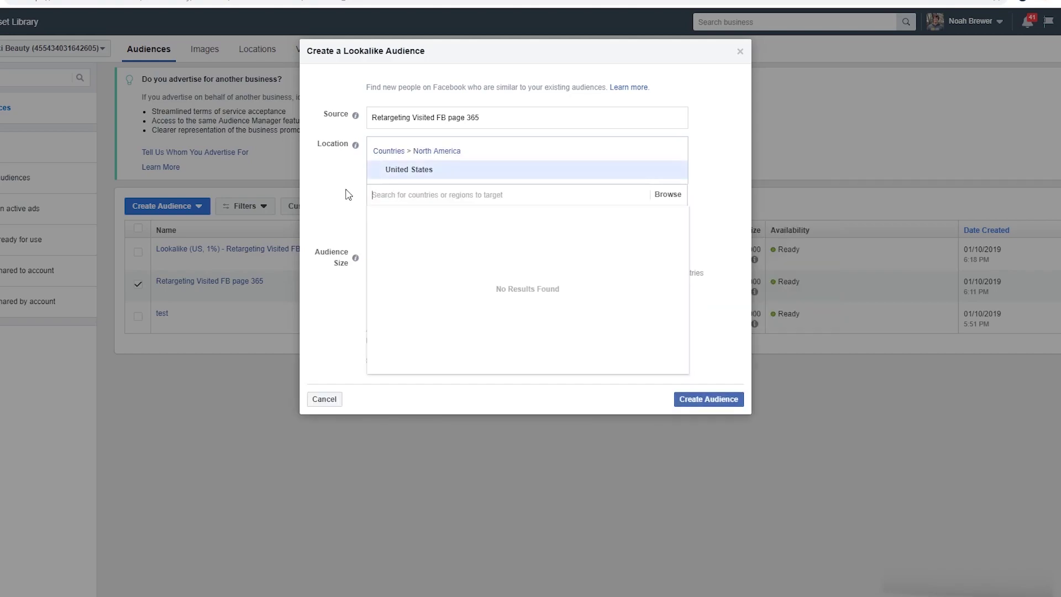
{"action": "left_click_drag", "start_coordinate": [398, 260], "coordinate": [627, 262]}
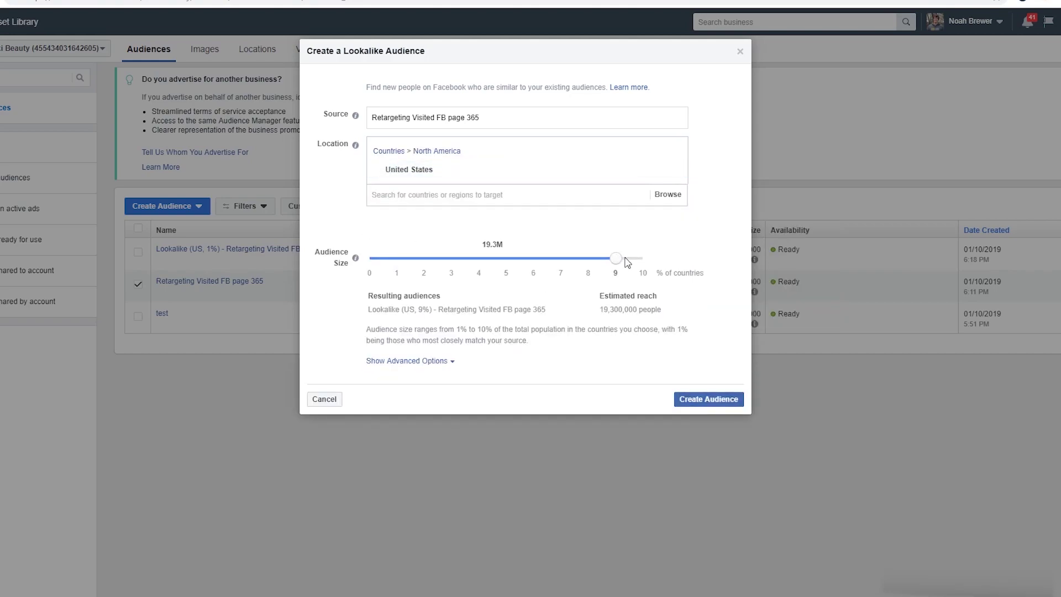
{"action": "left_click", "coordinate": [707, 400]}
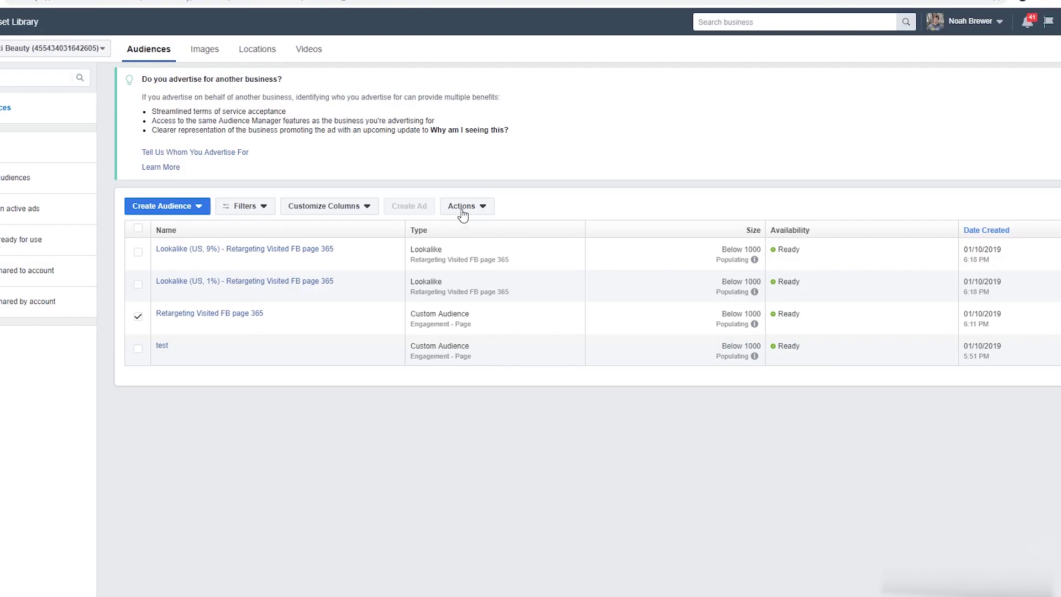
Step: Create a further lookalike audience from Retargeting Visited FB page 365 with a 3% audience size and the United States as location
{"action": "left_click", "coordinate": [462, 213]}
{"action": "left_click", "coordinate": [465, 227]}
{"action": "left_click_drag", "start_coordinate": [385, 215], "coordinate": [452, 214]}
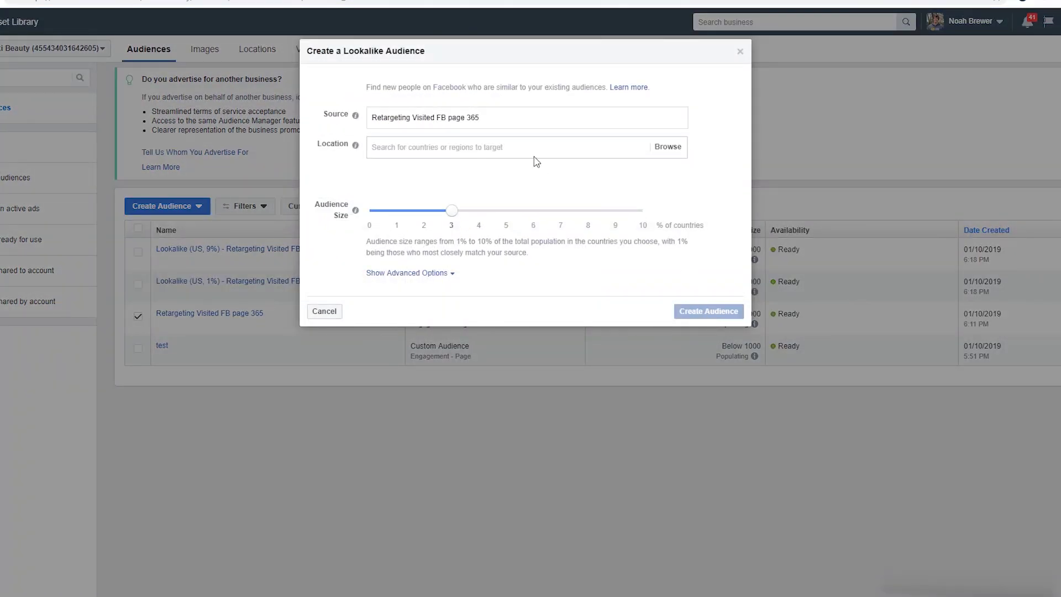
{"action": "left_click", "coordinate": [514, 148]}
{"action": "type", "text": "united"}
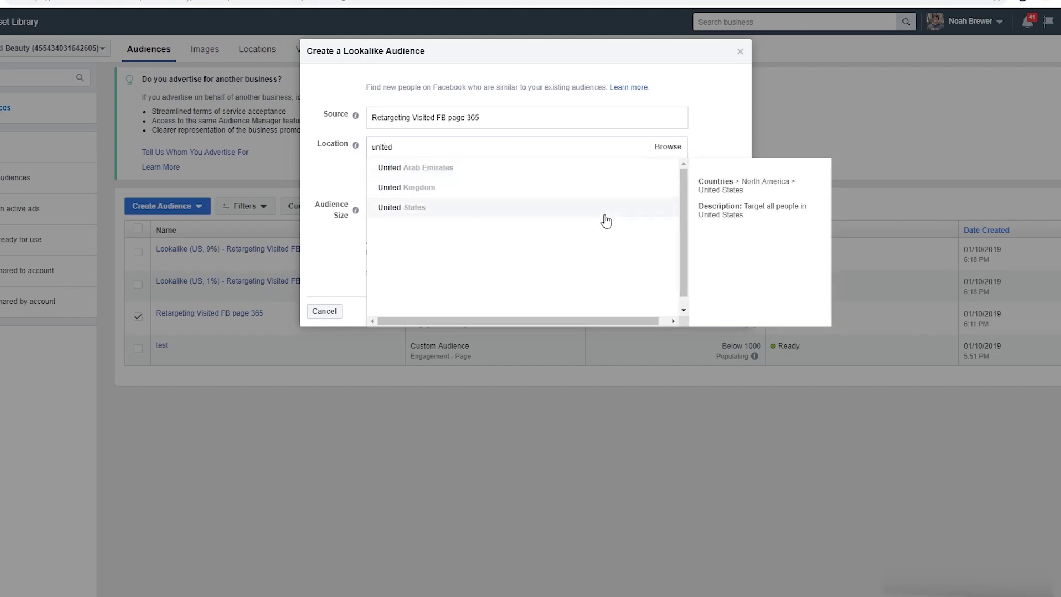
{"action": "left_click", "coordinate": [547, 209]}
{"action": "left_click", "coordinate": [707, 398]}
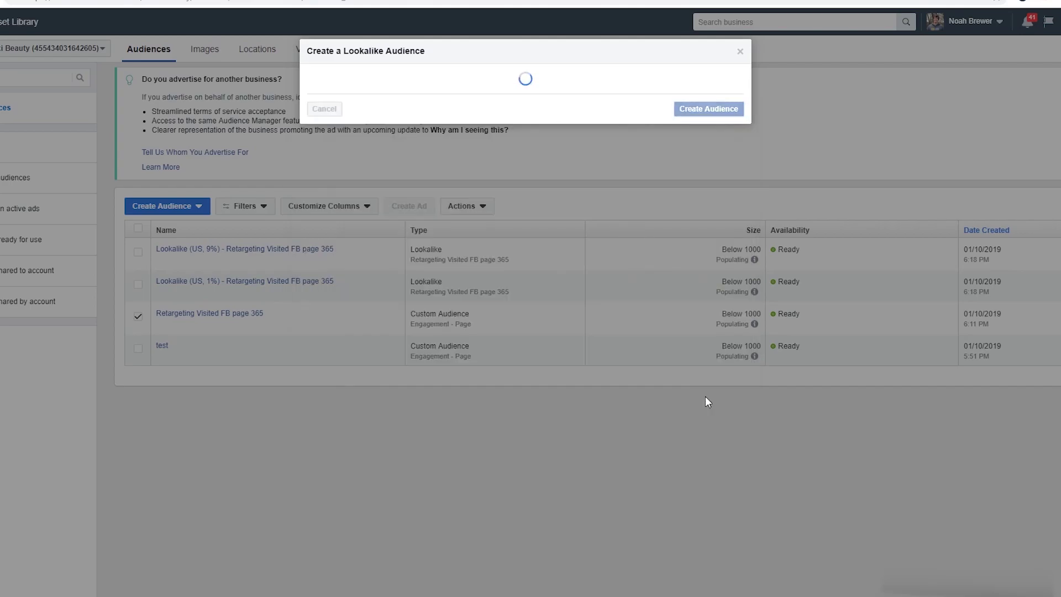